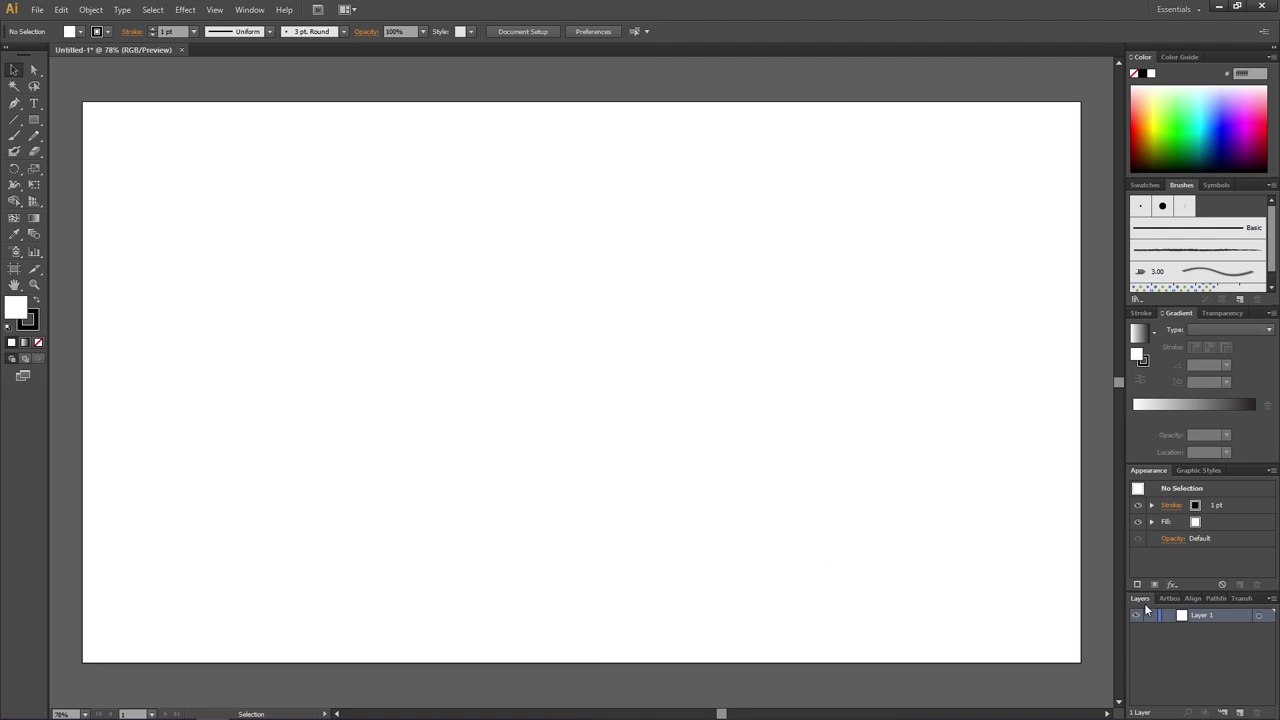
Show the Layers panel, then draw a light pink rectangle covering the whole 1920 × 1080 artboard.
{"action": "left_click", "coordinate": [250, 9]}
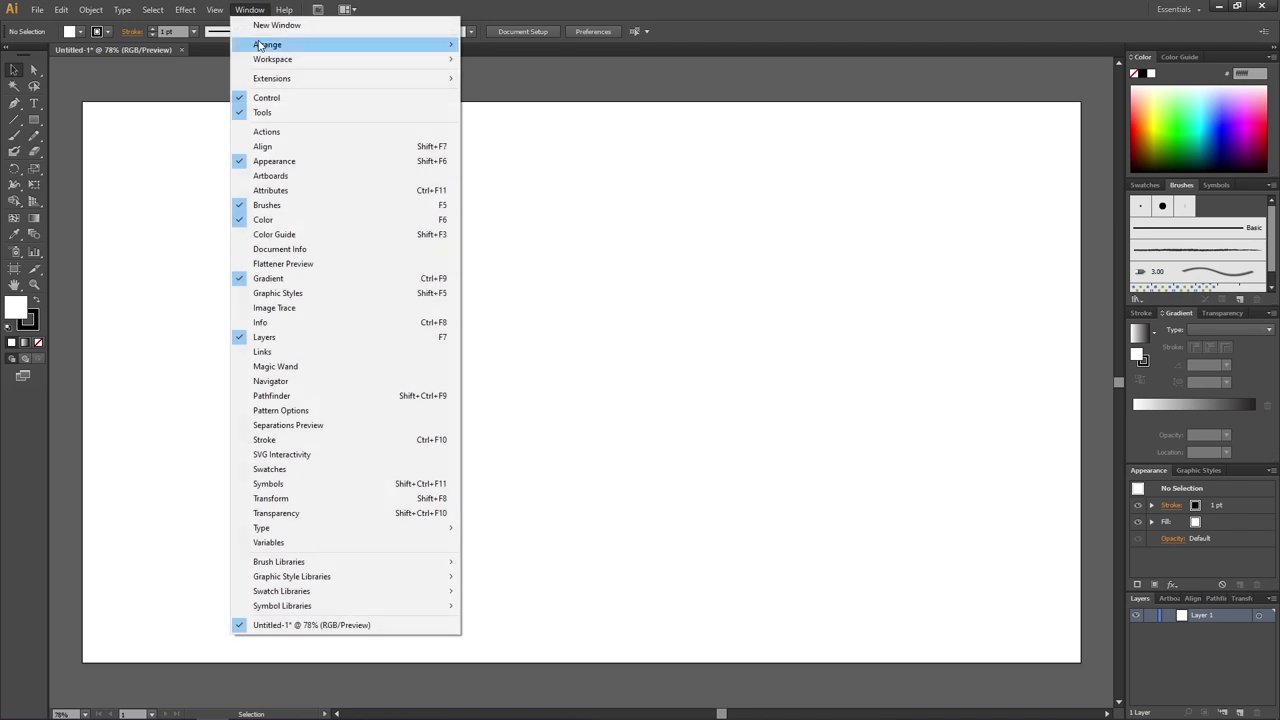
{"action": "left_click", "coordinate": [312, 337]}
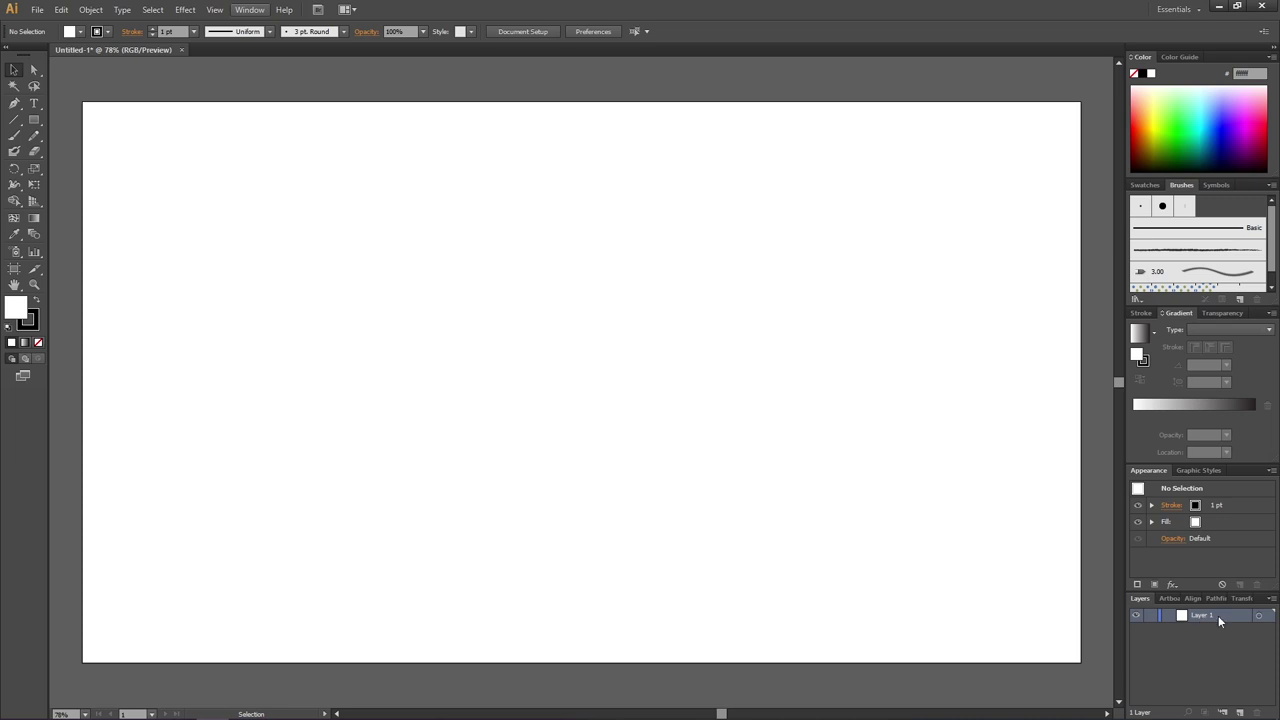
{"action": "left_click", "coordinate": [37, 120]}
{"action": "left_click_drag", "start_coordinate": [82, 100], "coordinate": [1080, 662]}
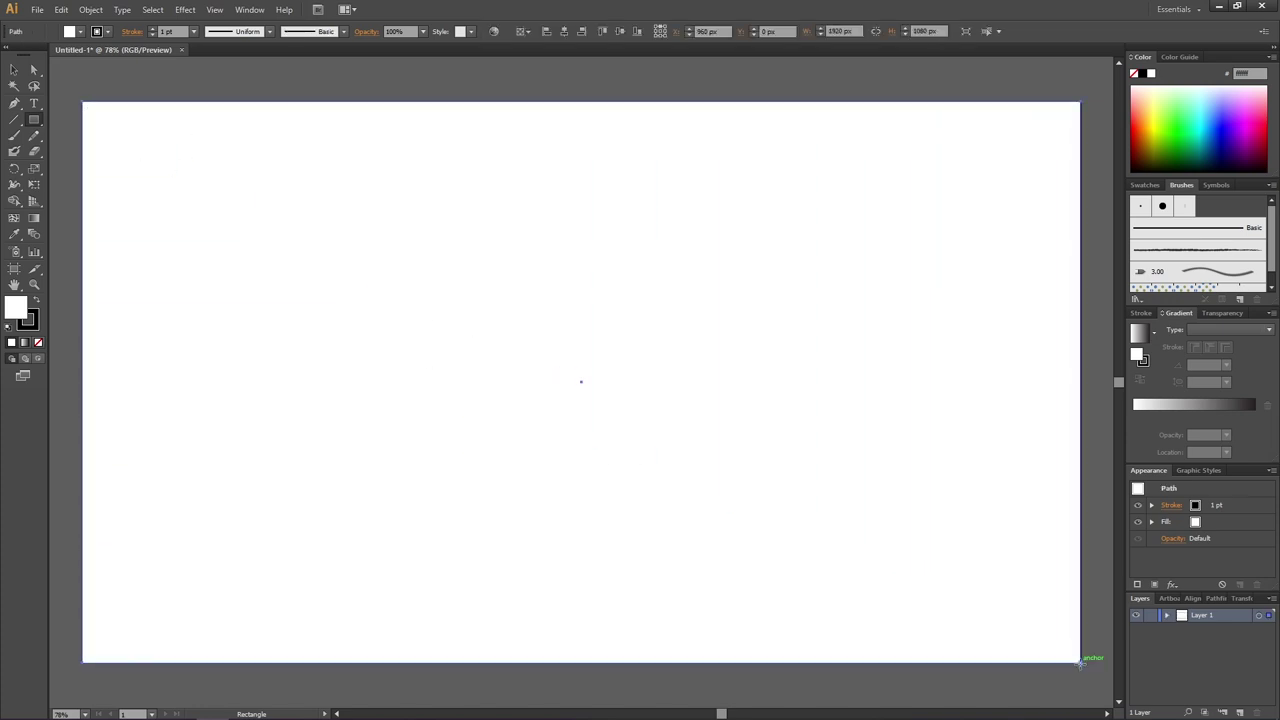
{"action": "left_click", "coordinate": [1136, 89]}
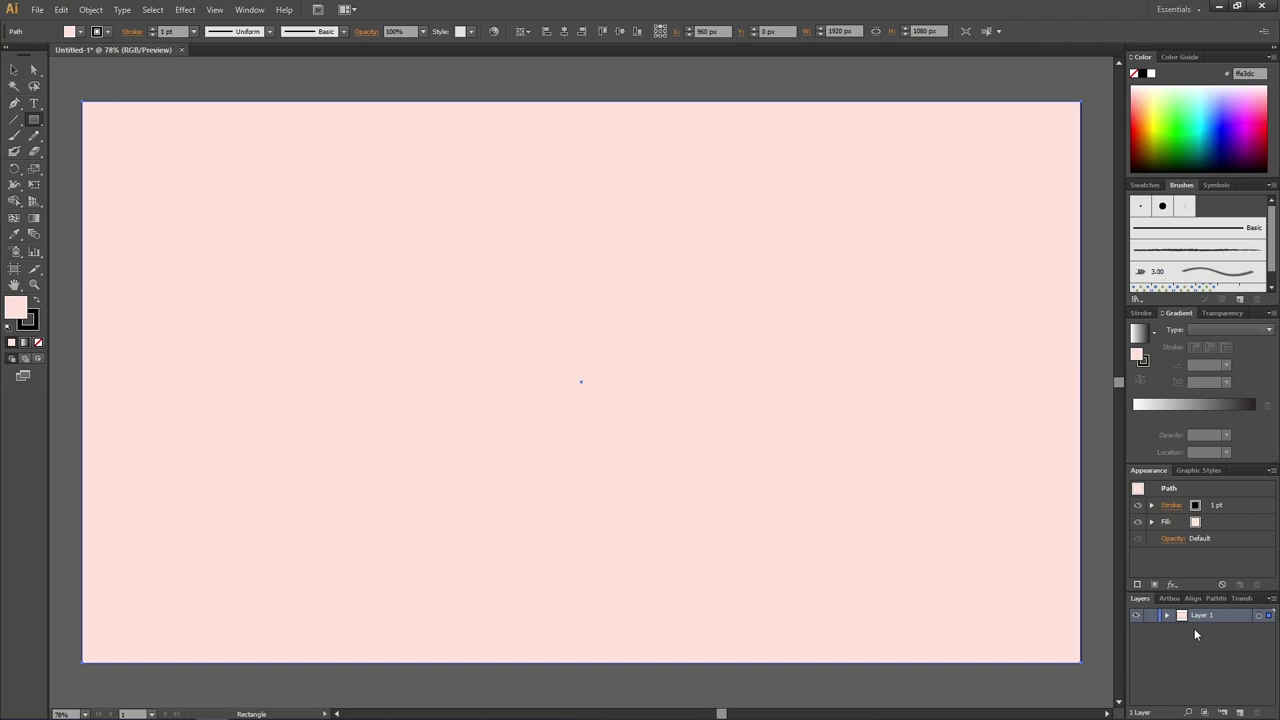
Add a new Layer 2 above Layer 1.
{"action": "left_click", "coordinate": [1240, 712]}
Draw three rectangles right of centre and fill them orange, green and blue, left to right.
{"action": "mouse_move", "coordinate": [640, 308]}
{"action": "left_mouse_down"}
{"action": "mouse_move", "coordinate": [715, 384]}
{"action": "mouse_move", "coordinate": [818, 456]}
{"action": "left_mouse_up"}
{"action": "left_click_drag", "start_coordinate": [854, 362], "coordinate": [930, 474]}
{"action": "left_click", "coordinate": [14, 69]}
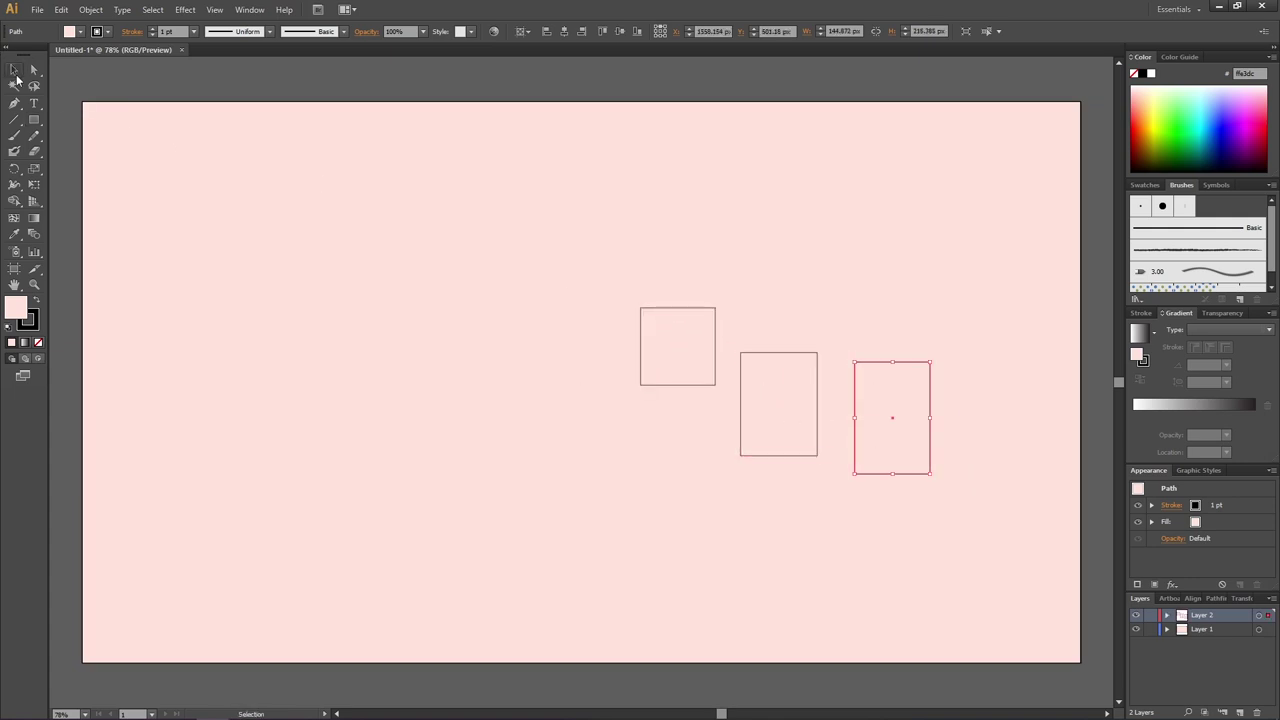
{"action": "left_click", "coordinate": [681, 345]}
{"action": "left_click", "coordinate": [1145, 112]}
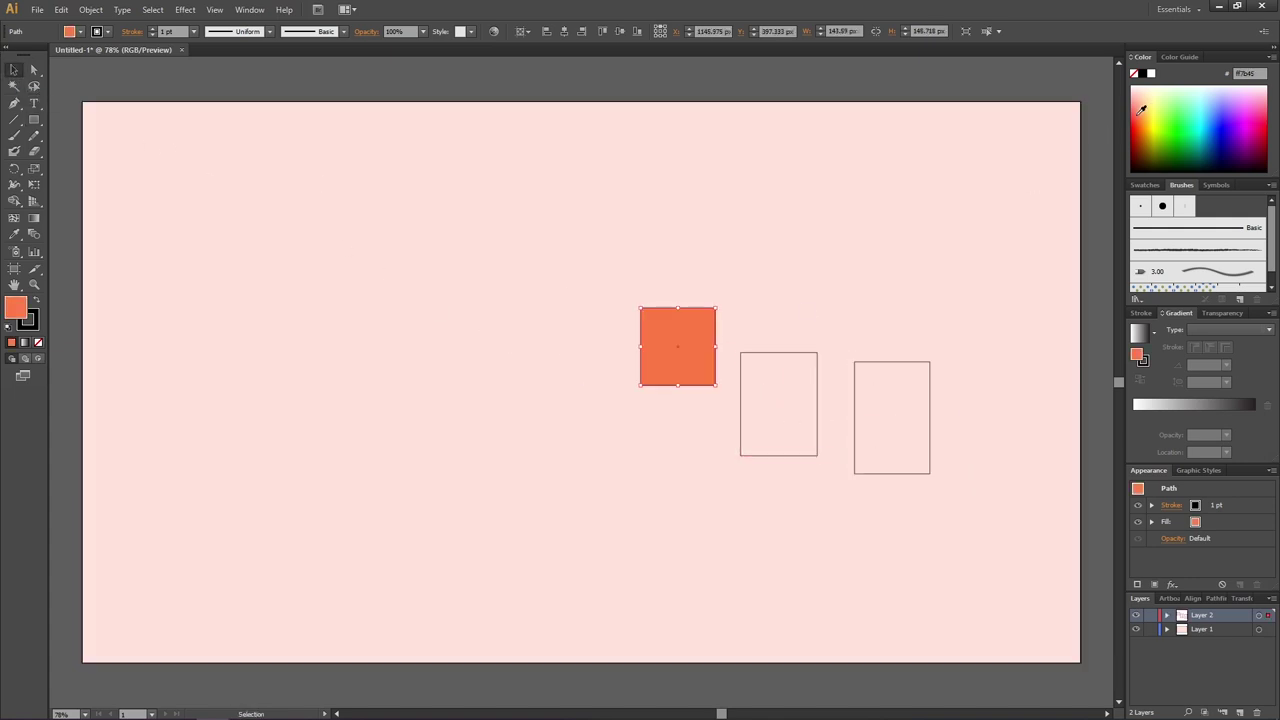
{"action": "left_click", "coordinate": [778, 404]}
{"action": "left_click", "coordinate": [1185, 112]}
{"action": "left_click", "coordinate": [891, 417]}
{"action": "left_click", "coordinate": [1225, 122]}
{"action": "left_click", "coordinate": [1093, 250]}
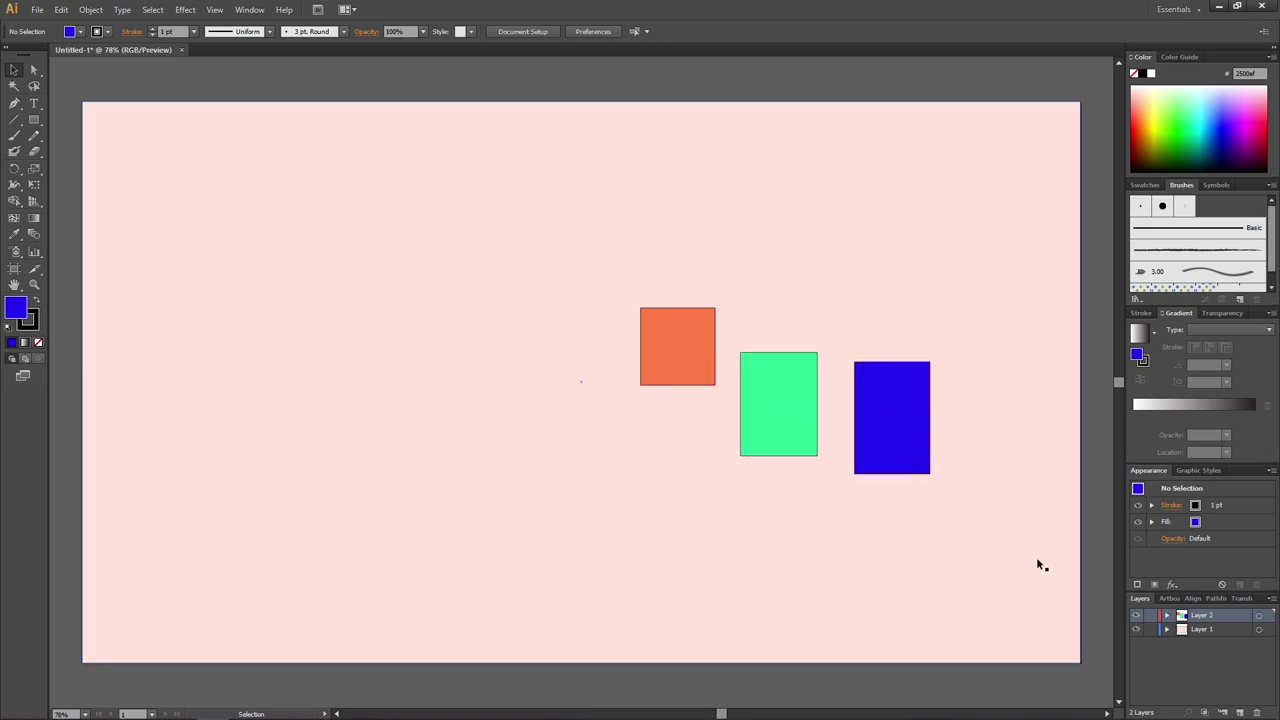
{"action": "left_click_drag", "start_coordinate": [1210, 617], "coordinate": [1210, 645]}
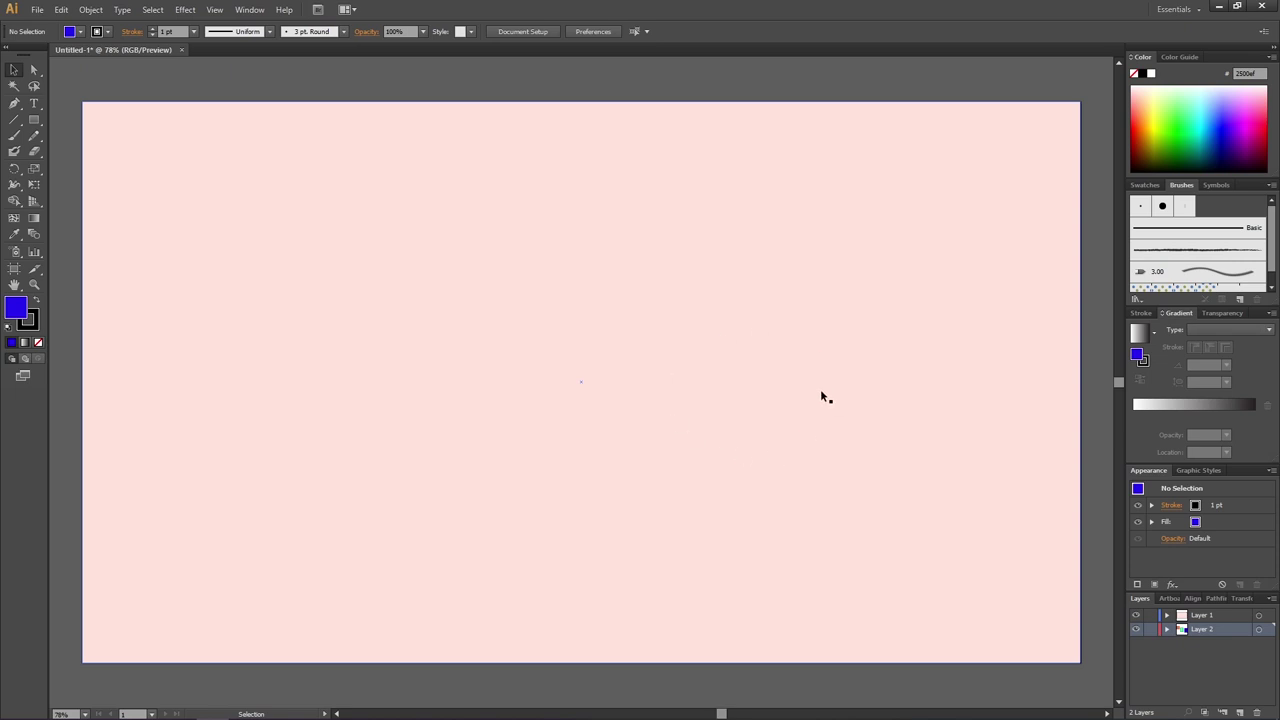
{"action": "left_click_drag", "start_coordinate": [1214, 631], "coordinate": [1210, 609]}
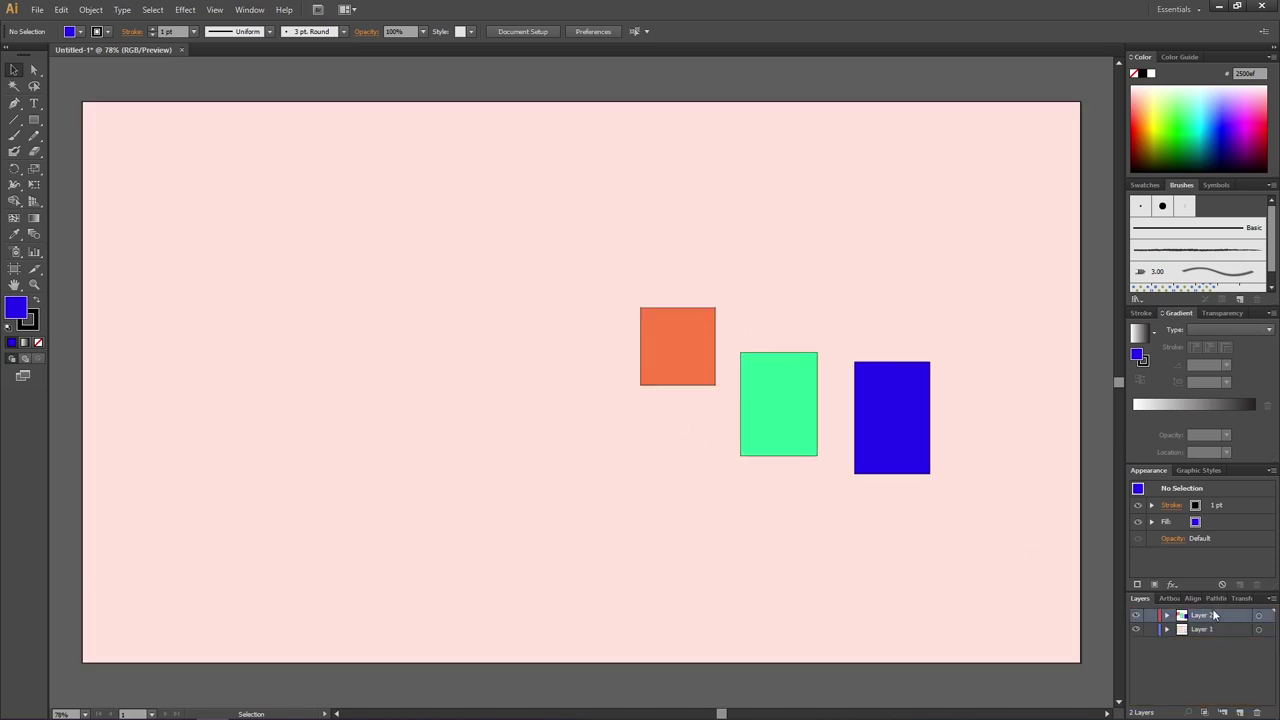
{"action": "left_click", "coordinate": [899, 429]}
{"action": "left_click", "coordinate": [800, 423], "text": "shift"}
{"action": "left_click", "coordinate": [682, 343], "text": "shift"}
{"action": "left_click_drag", "start_coordinate": [694, 372], "coordinate": [705, 92]}
{"action": "scroll", "coordinate": [705, 91], "scroll_direction": "up", "scroll_amount": 3}
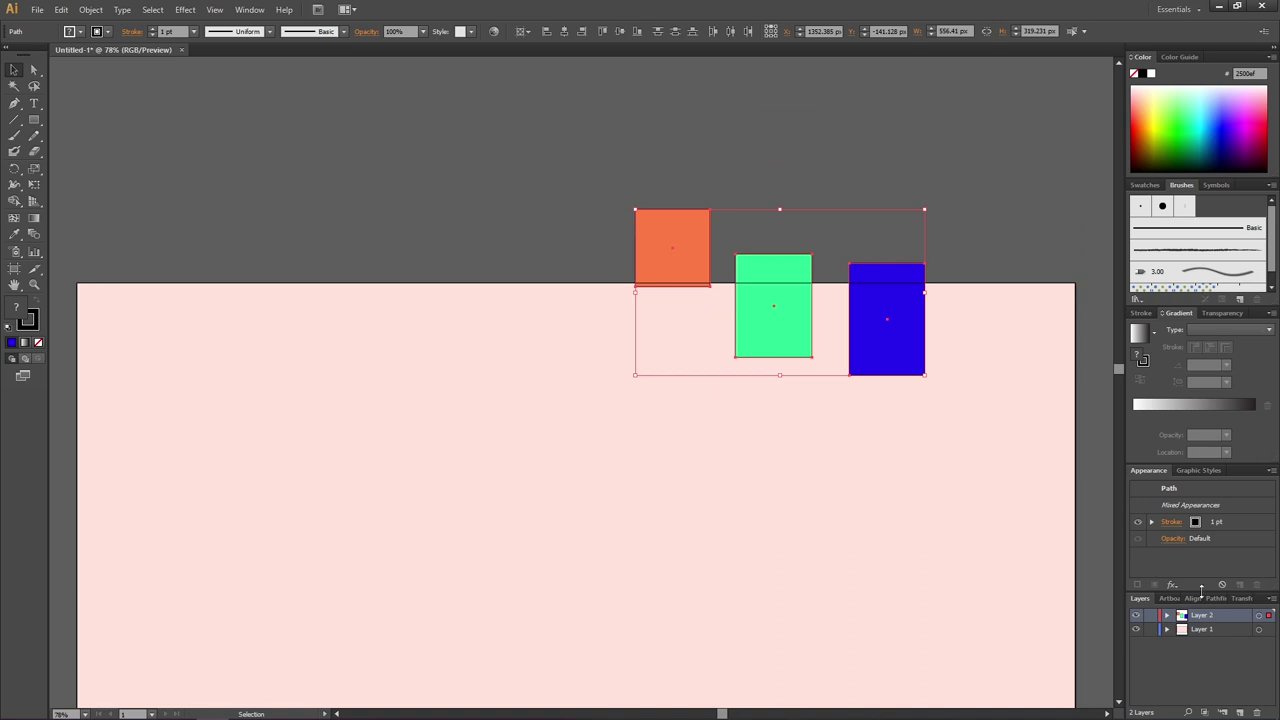
{"action": "left_click_drag", "start_coordinate": [1211, 616], "coordinate": [1212, 640]}
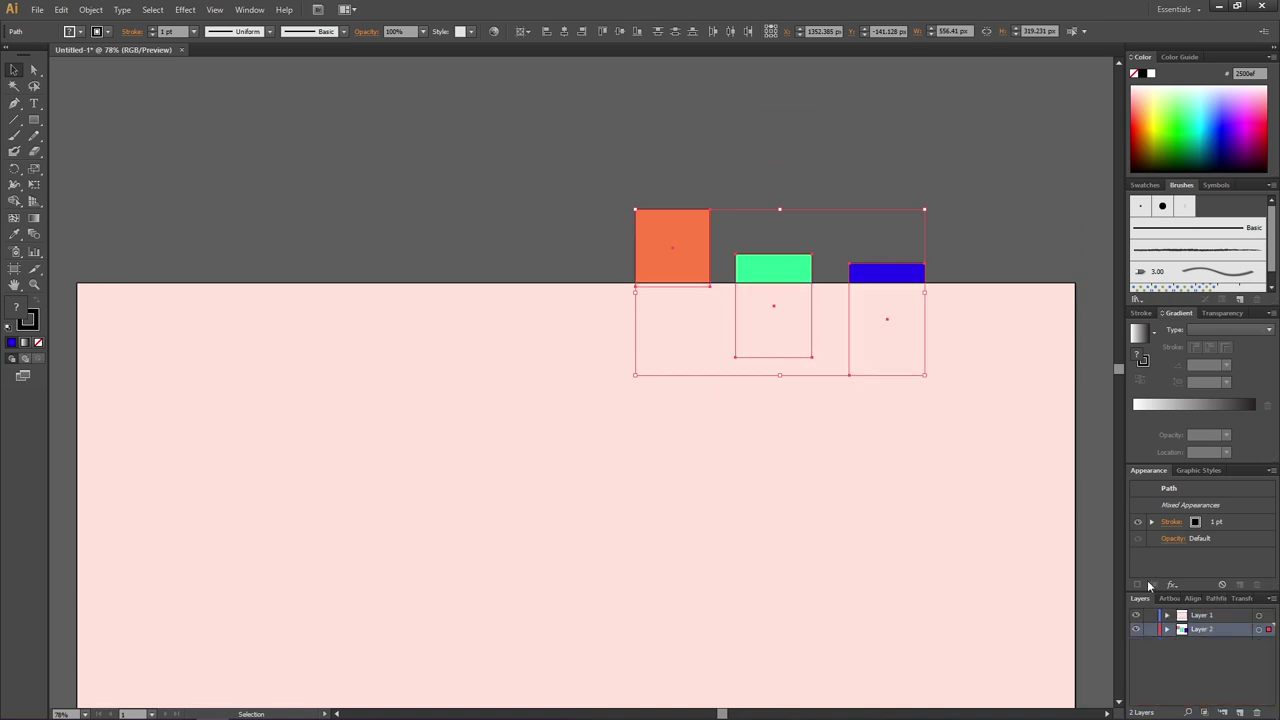
{"action": "left_click", "coordinate": [962, 229]}
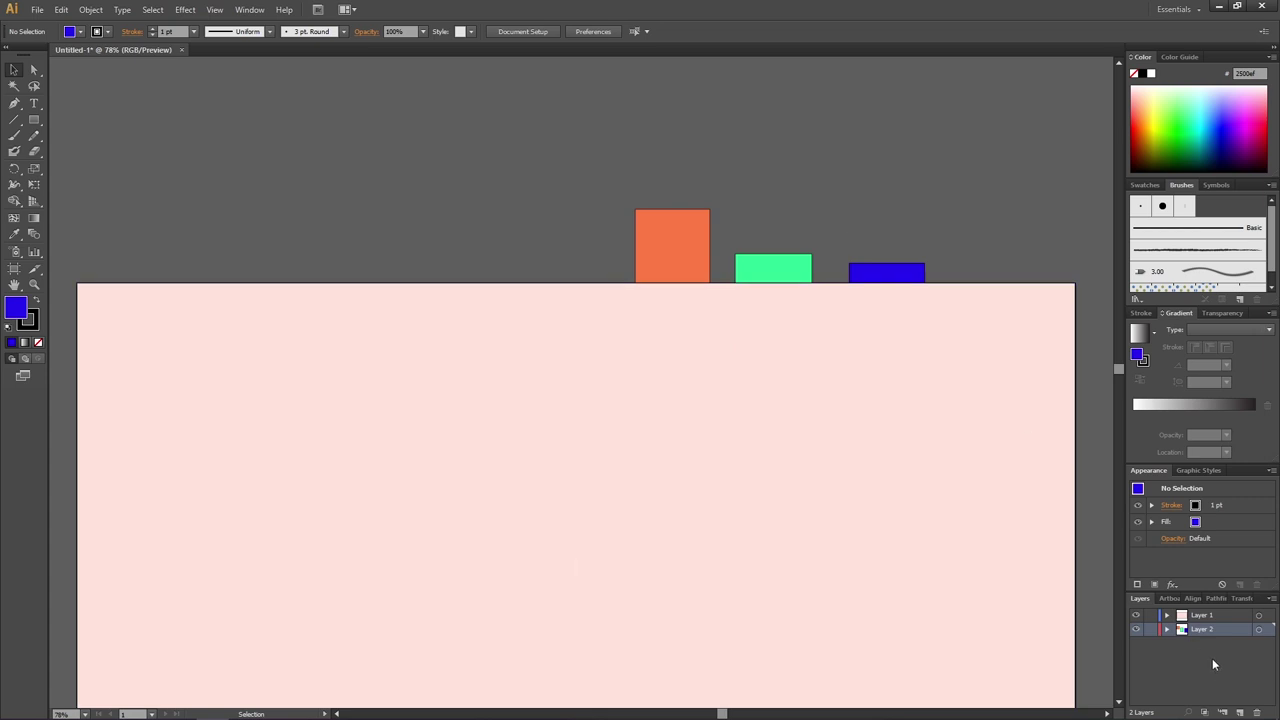
{"action": "left_click_drag", "start_coordinate": [1212, 630], "coordinate": [1212, 610]}
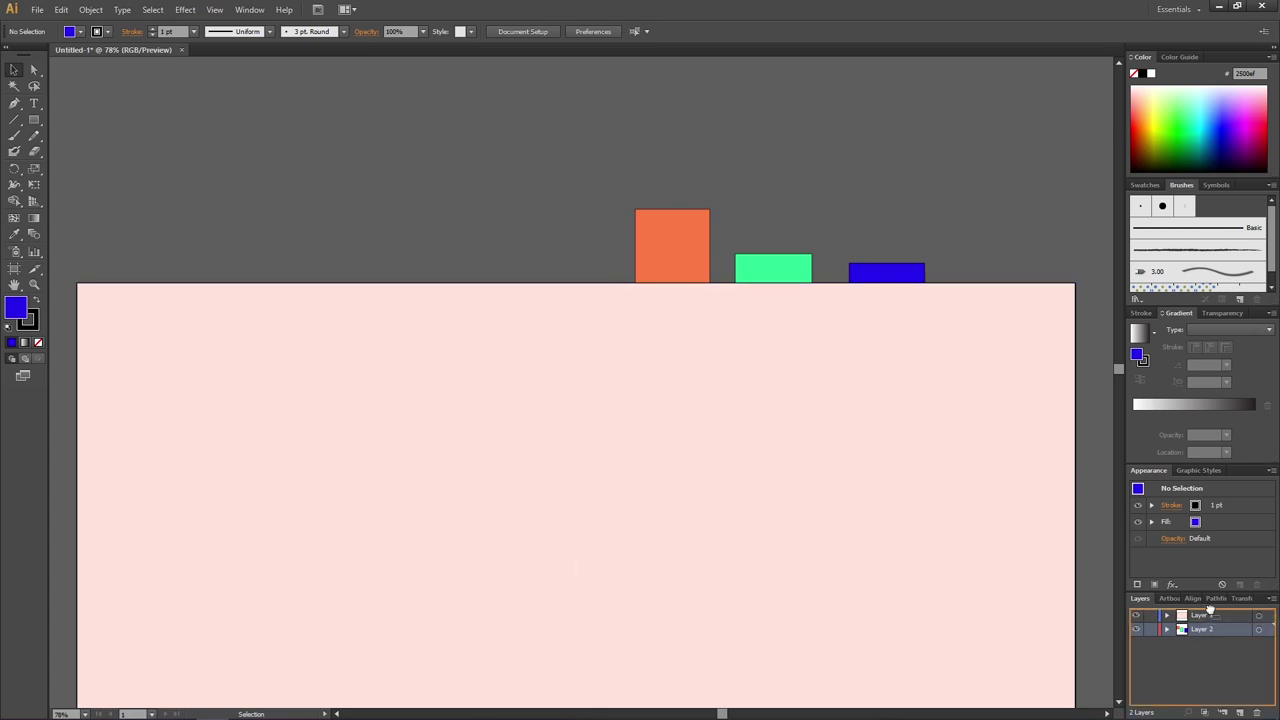
{"action": "left_click_drag", "start_coordinate": [1212, 610], "coordinate": [1212, 610]}
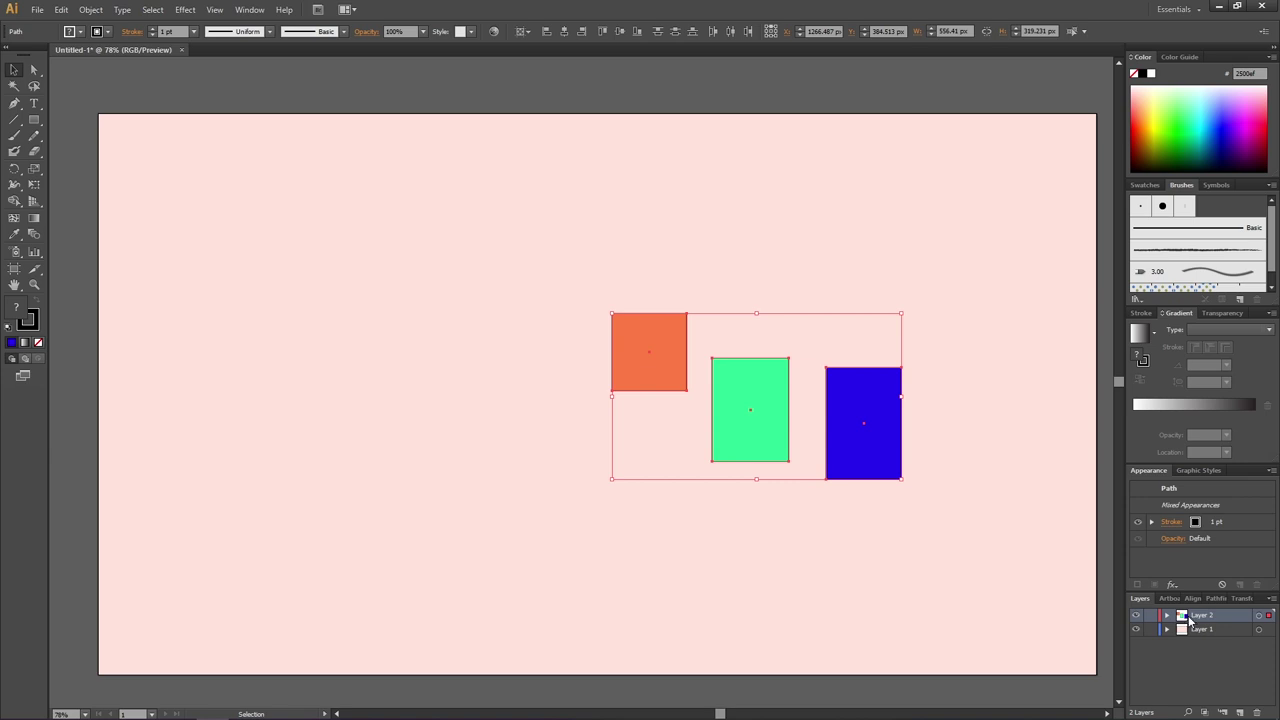
Slide green partly over orange and blue partly over green, then expand Layer 2's path list.
{"action": "left_click", "coordinate": [1111, 439]}
{"action": "left_click_drag", "start_coordinate": [775, 428], "coordinate": [725, 410]}
{"action": "left_click_drag", "start_coordinate": [856, 447], "coordinate": [743, 444]}
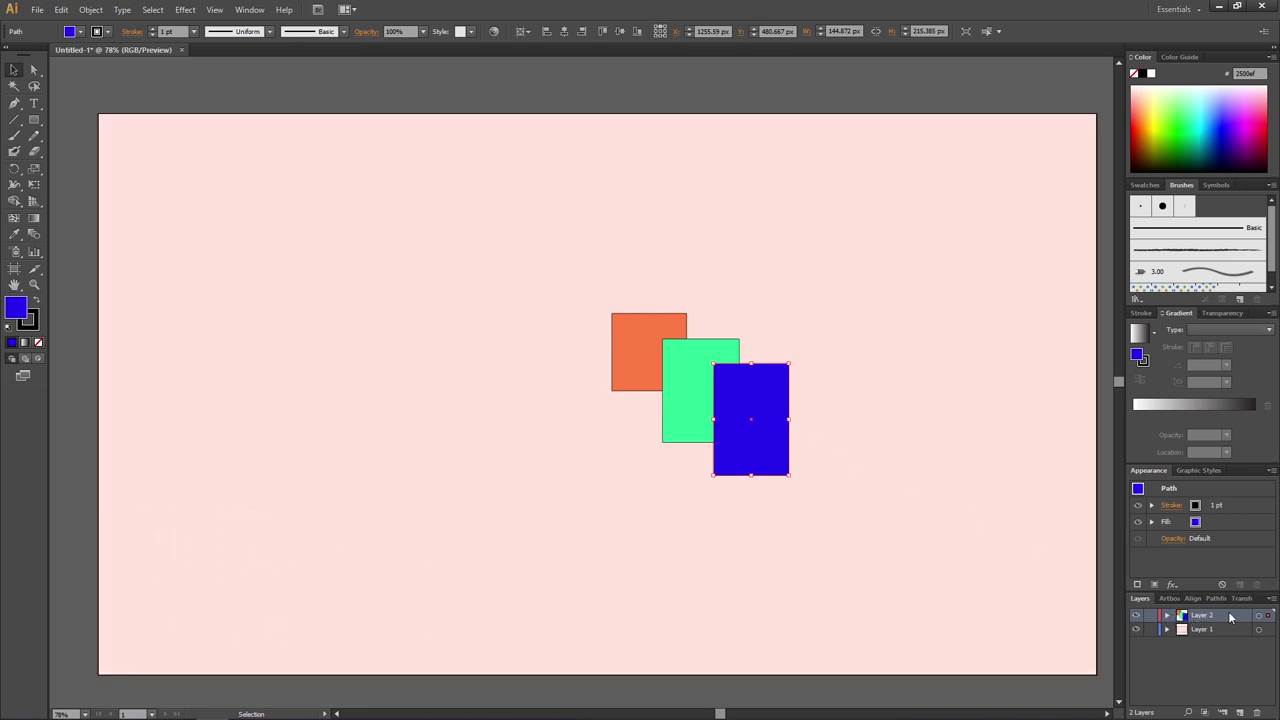
{"action": "left_click", "coordinate": [1167, 616]}
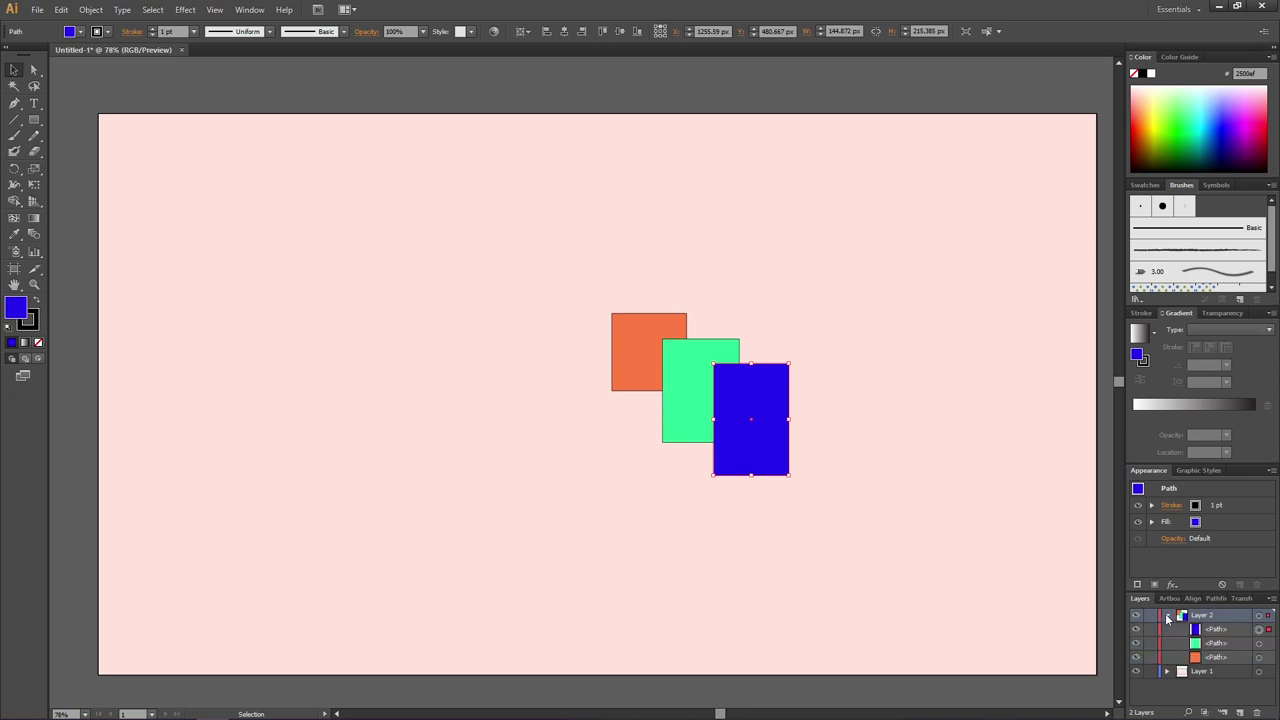
Drag the green path to the top of Layer 2's stack and lock Layer 1.
{"action": "left_click", "coordinate": [1215, 645]}
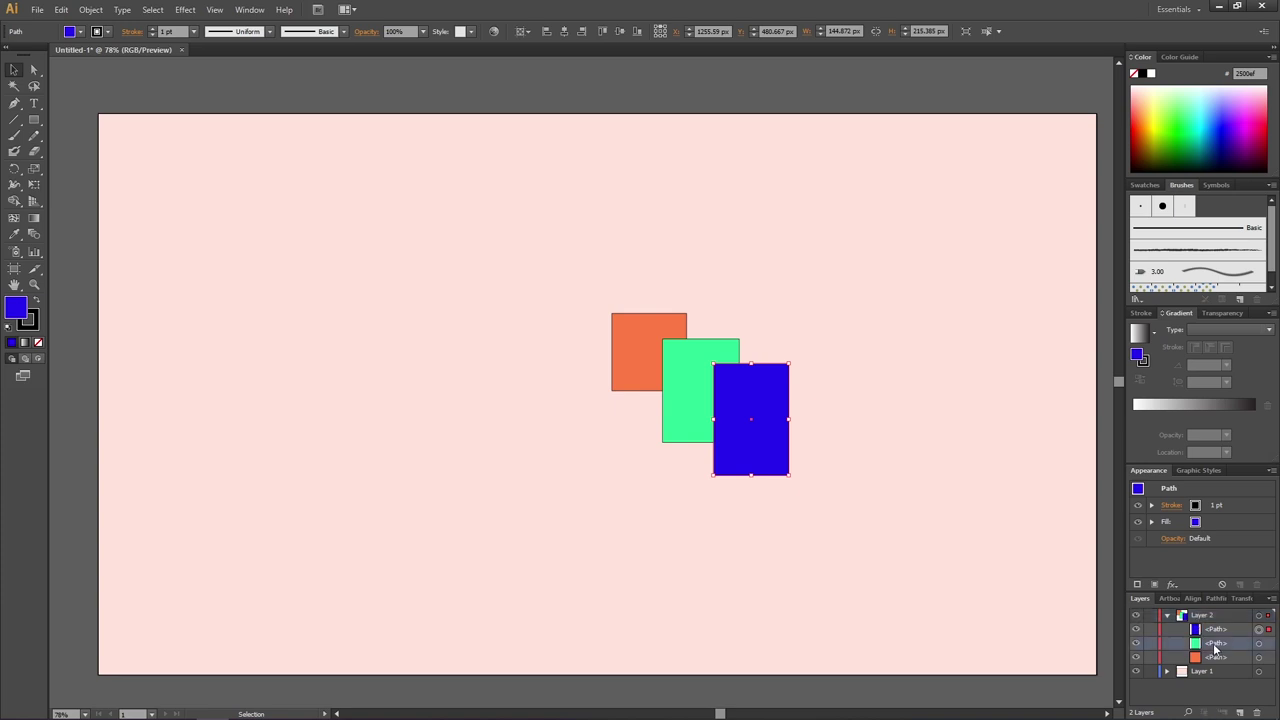
{"action": "left_click_drag", "start_coordinate": [1215, 650], "coordinate": [1206, 624]}
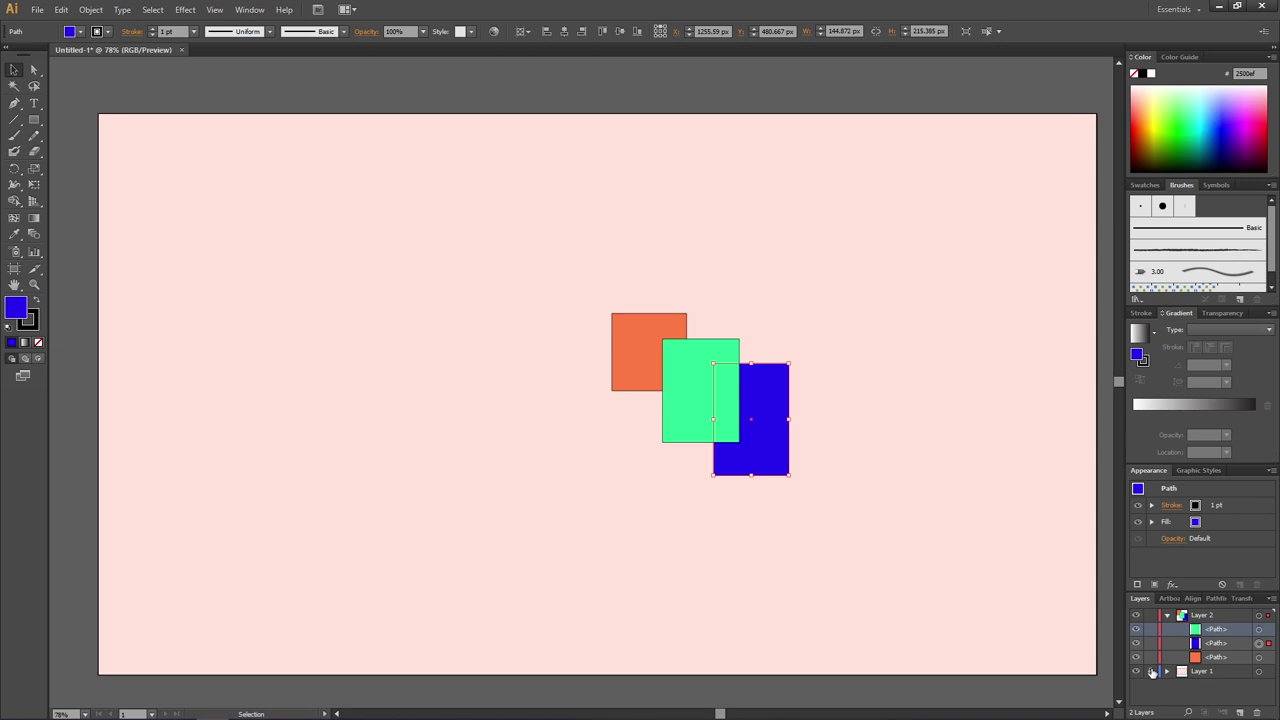
{"action": "left_click", "coordinate": [1151, 671]}
Send the green rectangle to the back with Arrange > Send to Back.
{"action": "left_click", "coordinate": [697, 371]}
{"action": "right_click", "coordinate": [696, 369]}
{"action": "mouse_move", "coordinate": [773, 556]}
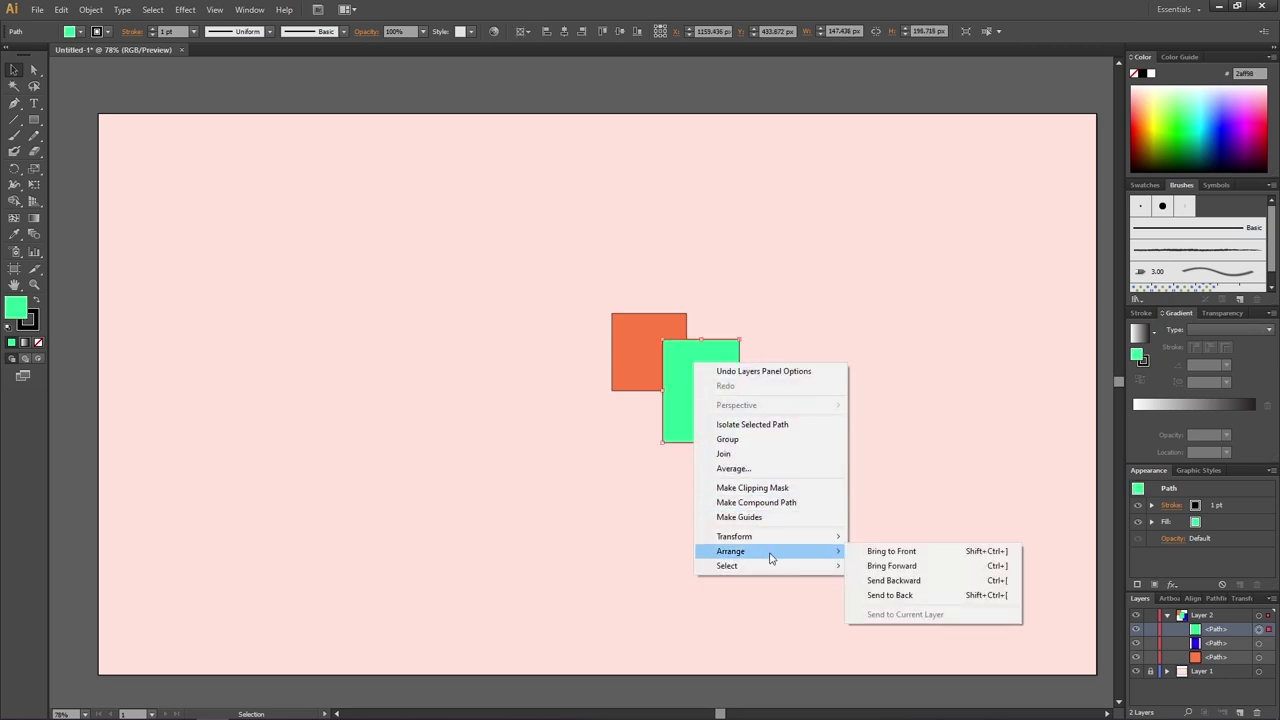
{"action": "left_click", "coordinate": [910, 595]}
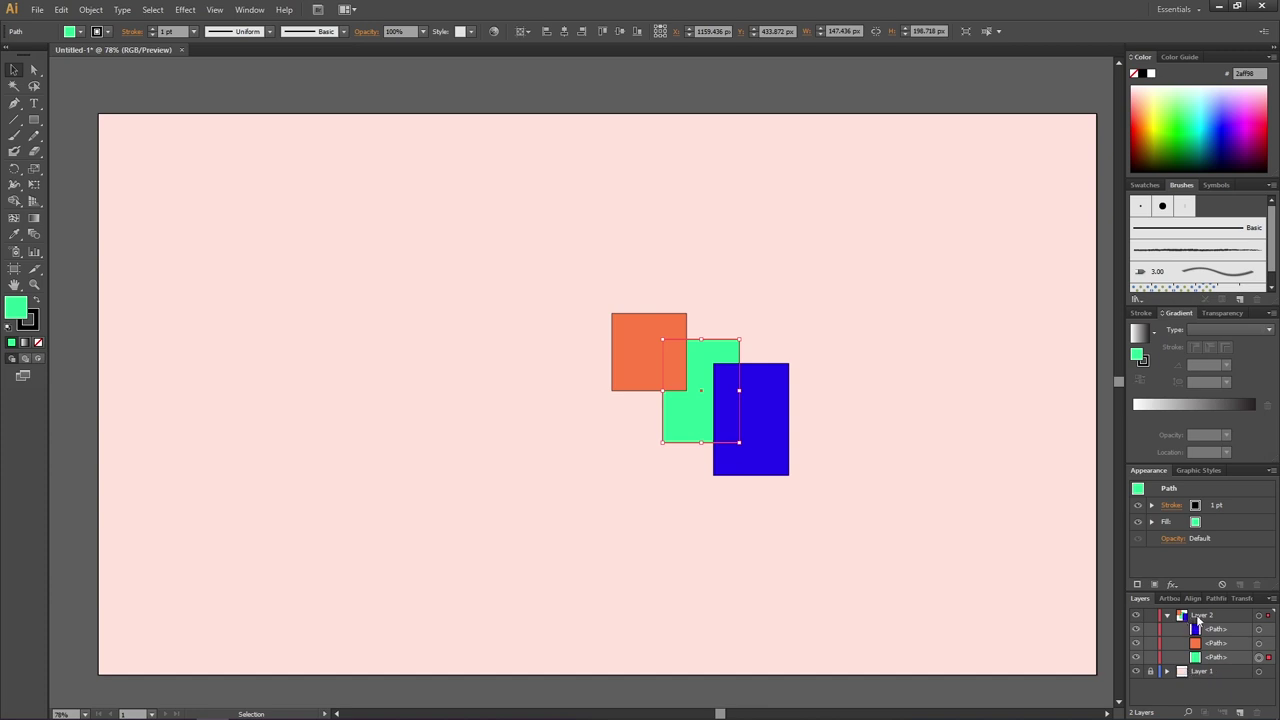
Create a new Layer 3 and type the word 'text' in a text area.
{"action": "left_click", "coordinate": [1197, 615]}
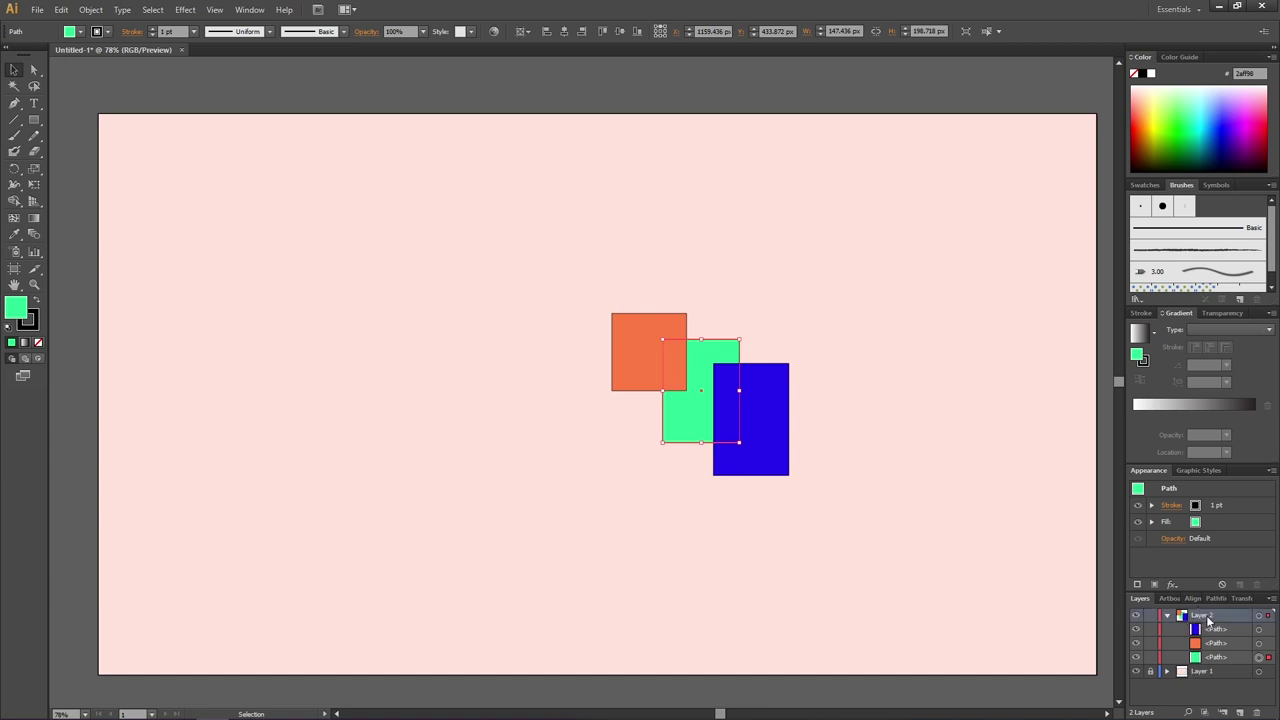
{"action": "left_click", "coordinate": [1241, 712]}
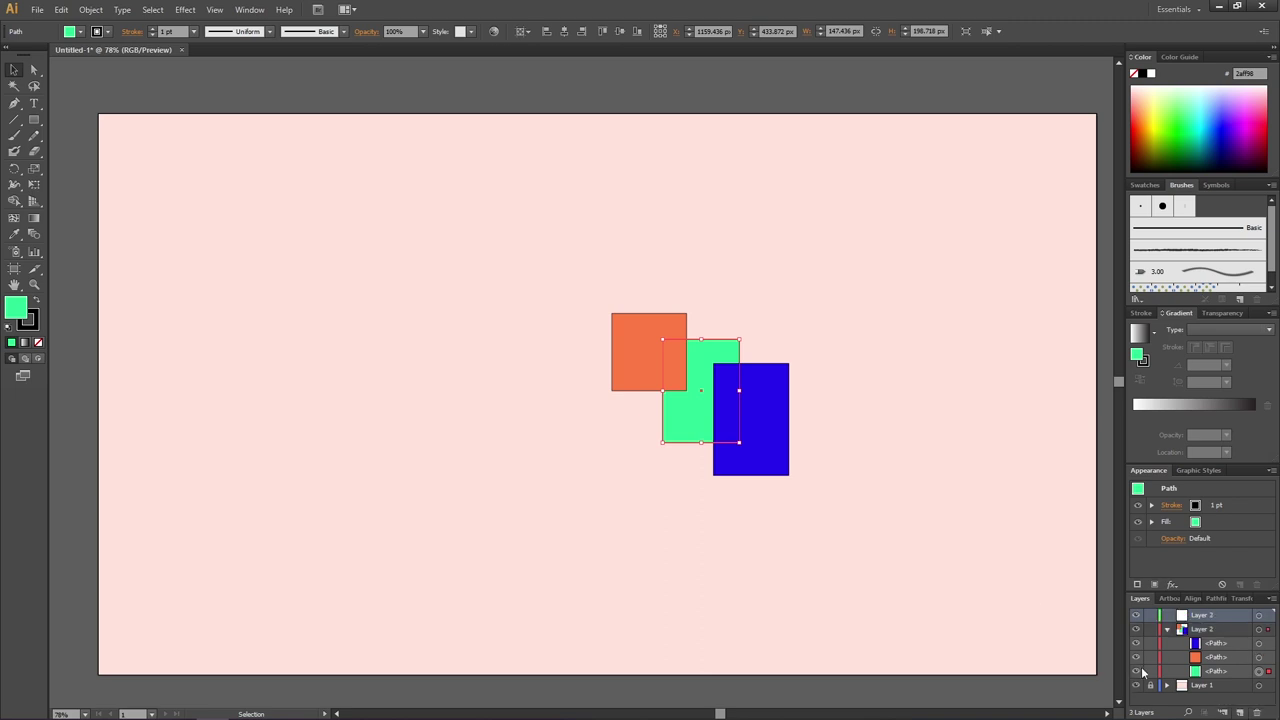
{"action": "left_click", "coordinate": [33, 103]}
{"action": "left_click_drag", "start_coordinate": [389, 203], "coordinate": [561, 326]}
{"action": "type", "text": "text"}
Set the label to 48 pt, move it onto the orange square, and collapse Layer 2.
{"action": "key", "text": "ctrl+a"}
{"action": "left_click", "coordinate": [629, 31]}
{"action": "left_click", "coordinate": [640, 236]}
{"action": "key", "text": "Escape"}
{"action": "left_click_drag", "start_coordinate": [410, 210], "coordinate": [640, 342]}
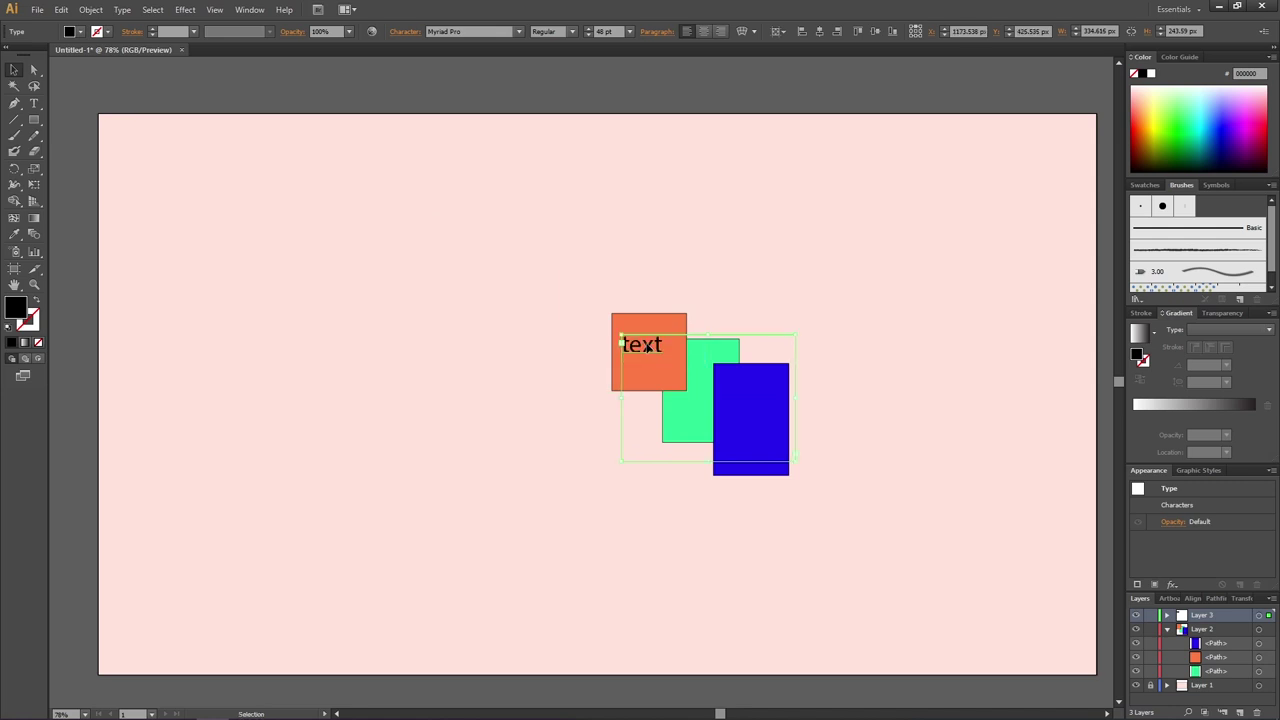
{"action": "left_click", "coordinate": [1167, 630]}
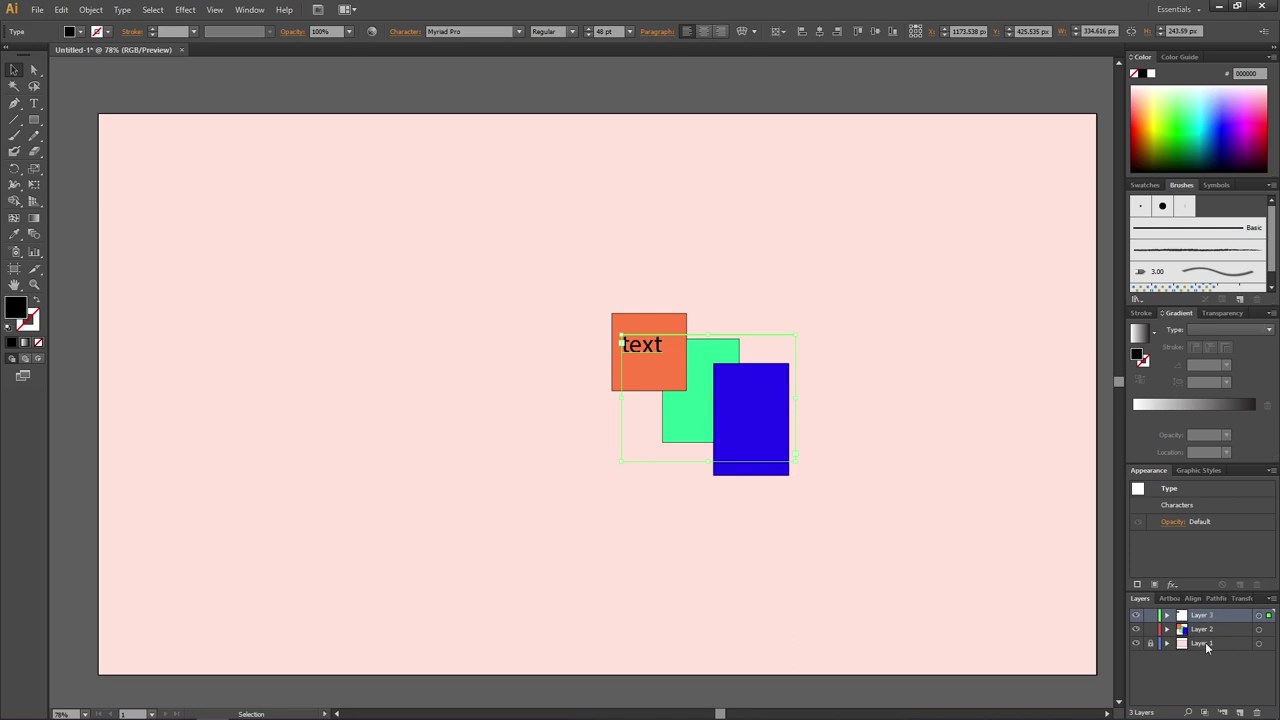
Rename Layer 1 to 'Background', Layer 2 to 'objects' and Layer 3 to 'text'.
{"action": "double_click", "coordinate": [1205, 642]}
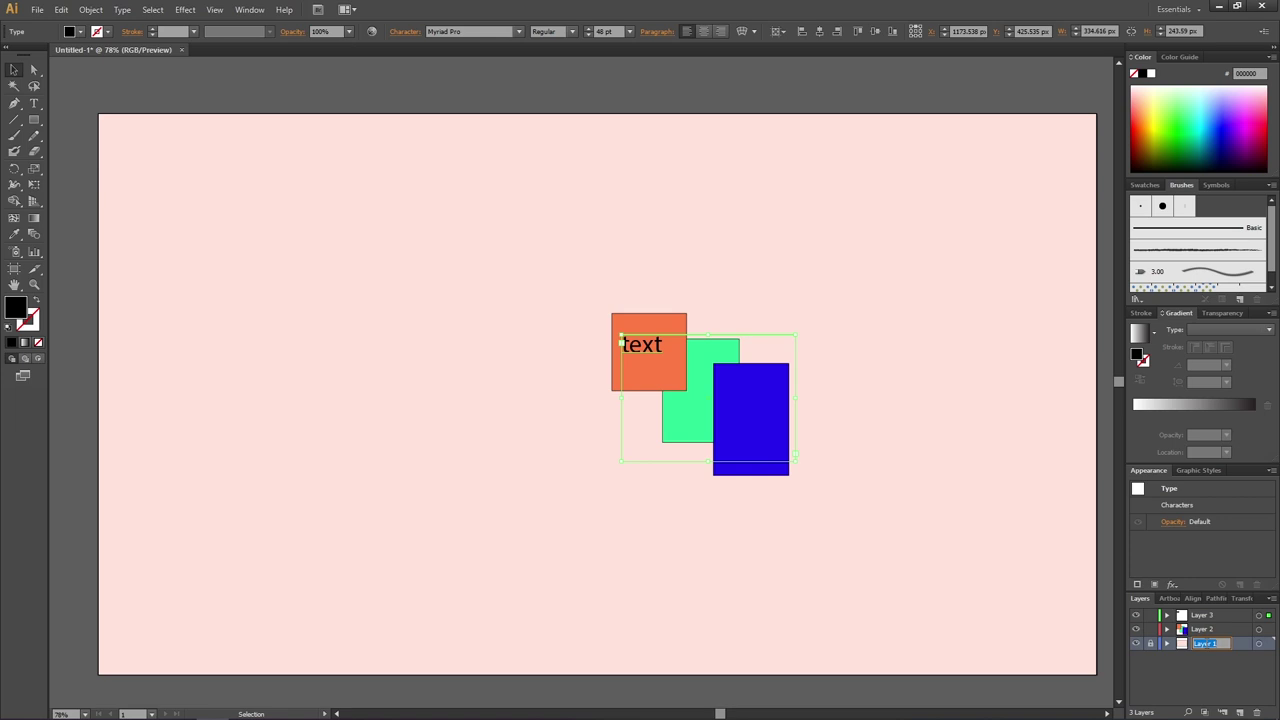
{"action": "type", "text": "Background"}
{"action": "key", "text": "Return"}
{"action": "double_click", "coordinate": [1203, 630]}
{"action": "type", "text": "objects"}
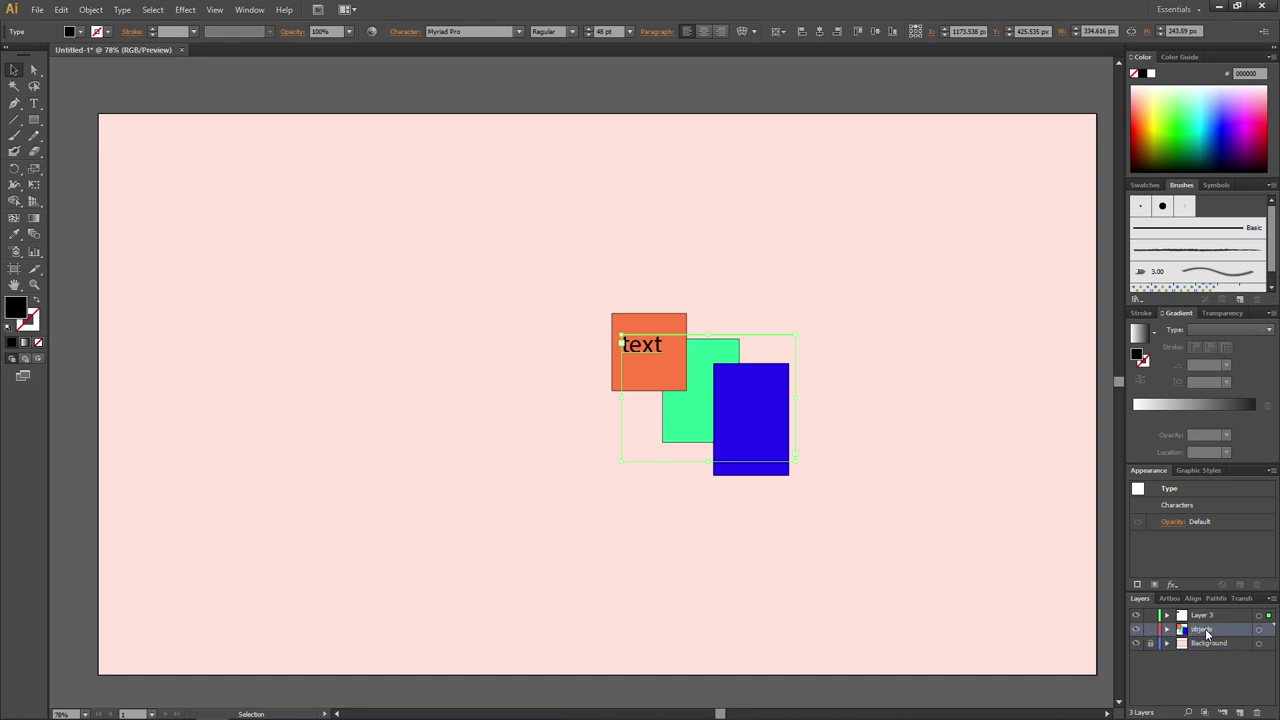
{"action": "double_click", "coordinate": [1202, 616]}
{"action": "type", "text": "text"}
{"action": "key", "text": "Return"}
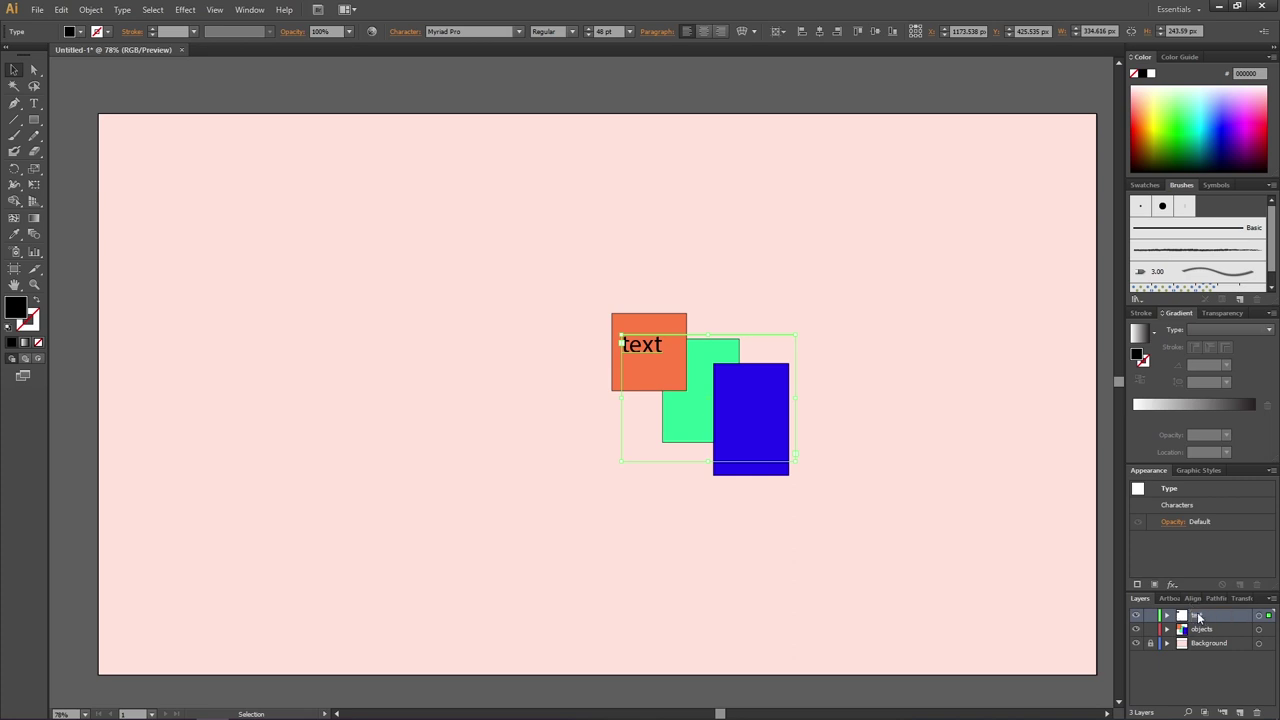
Toggle the text layer's visibility off and on twice, leaving it visible.
{"action": "left_click", "coordinate": [1136, 617]}
{"action": "left_click", "coordinate": [1136, 617]}
{"action": "left_click", "coordinate": [1136, 617]}
{"action": "left_click", "coordinate": [1136, 617]}
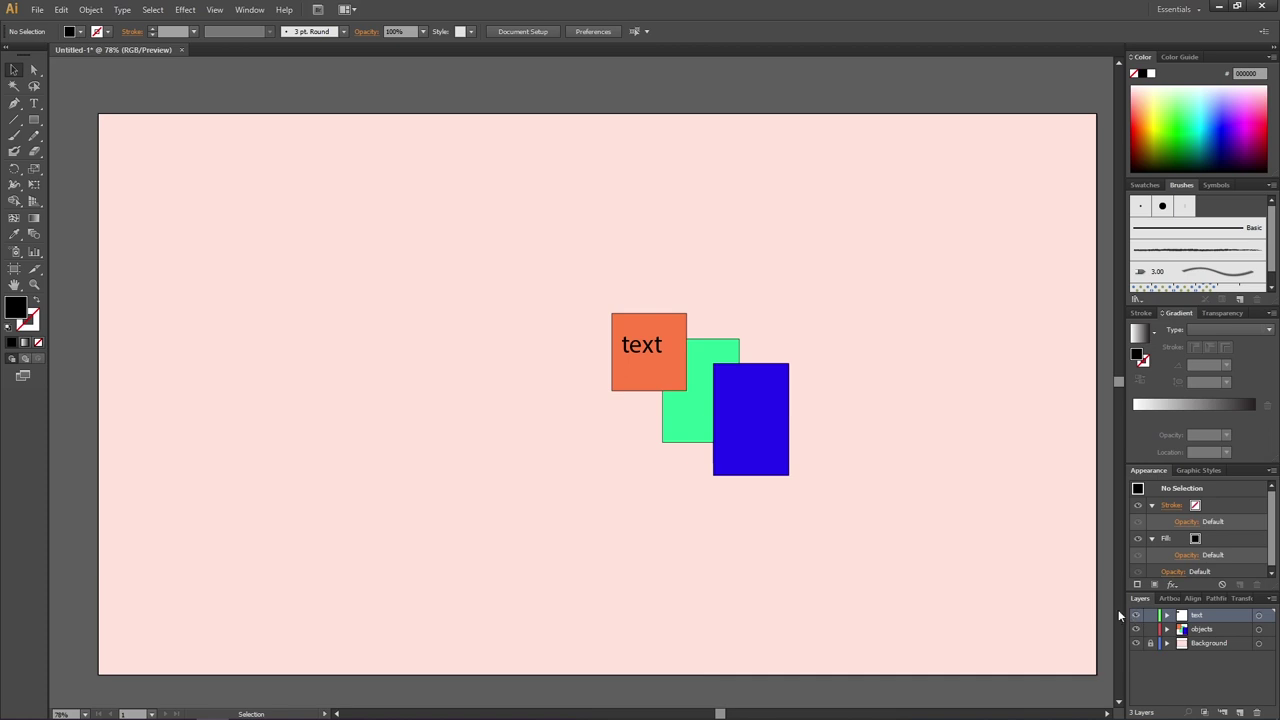
Drag the blue rectangle's path from objects into the text layer, then undo the move.
{"action": "left_click", "coordinate": [762, 421]}
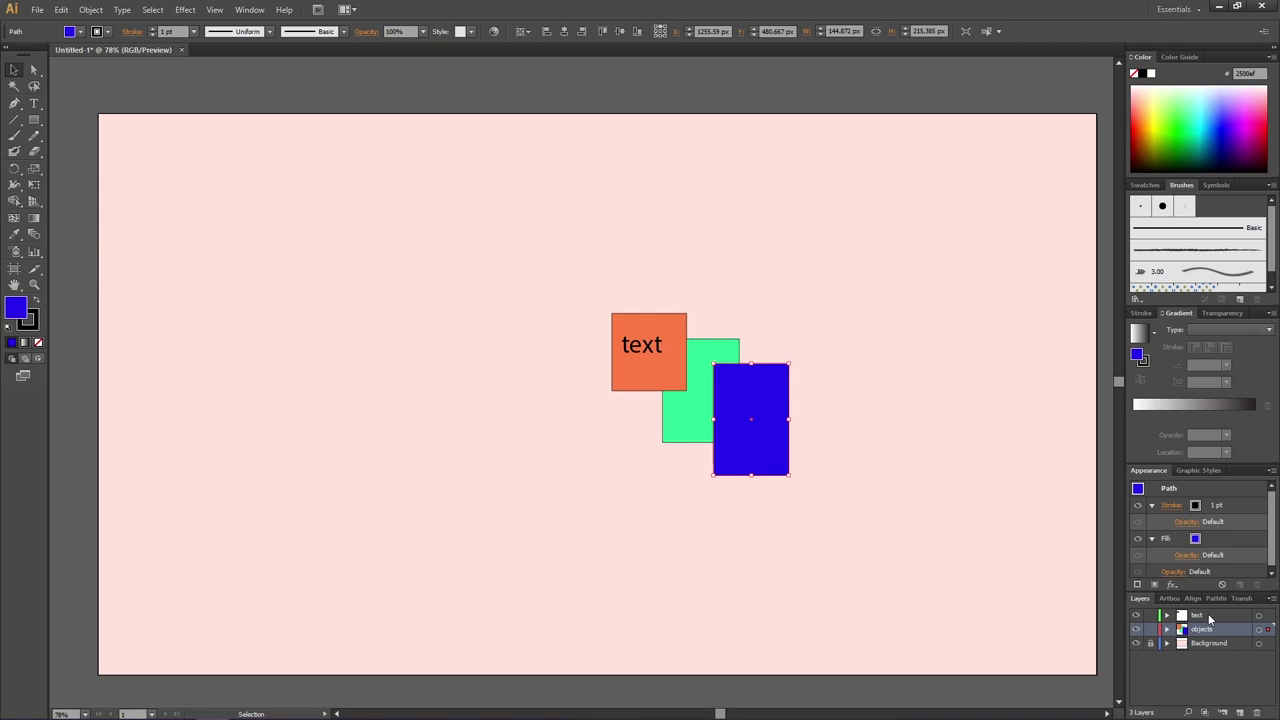
{"action": "left_click", "coordinate": [1167, 629]}
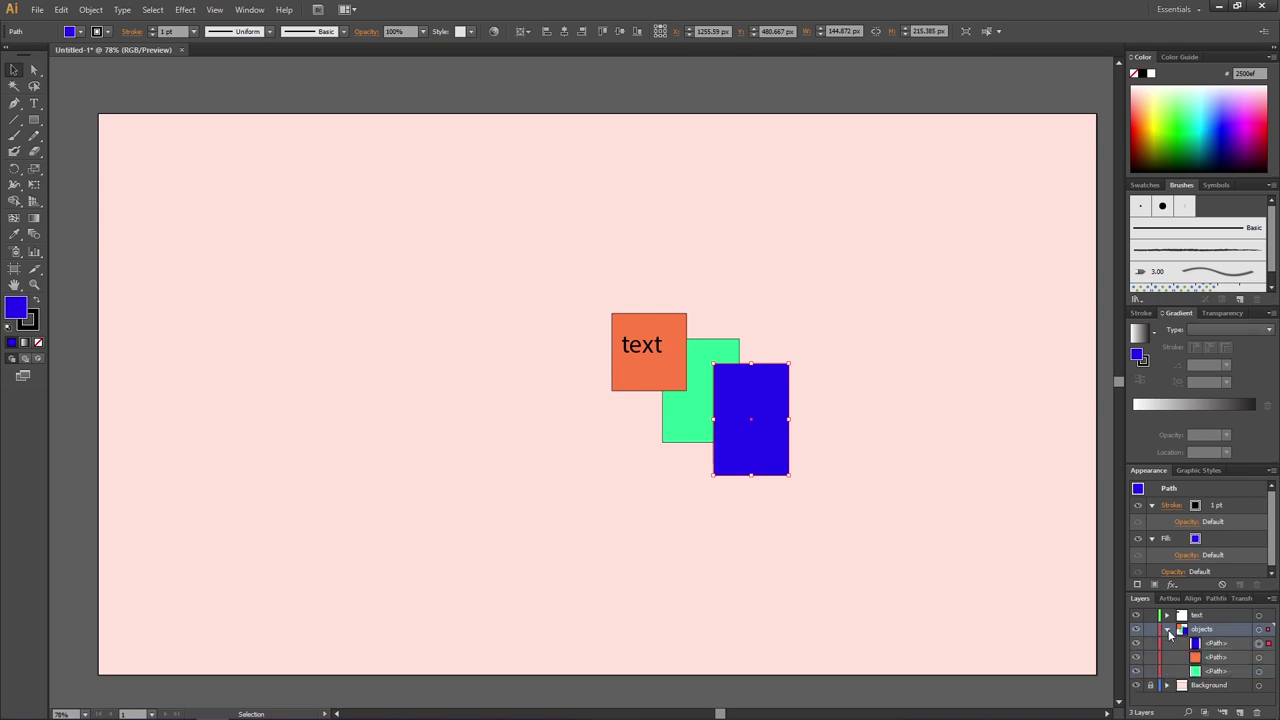
{"action": "left_click_drag", "start_coordinate": [1215, 648], "coordinate": [1211, 620]}
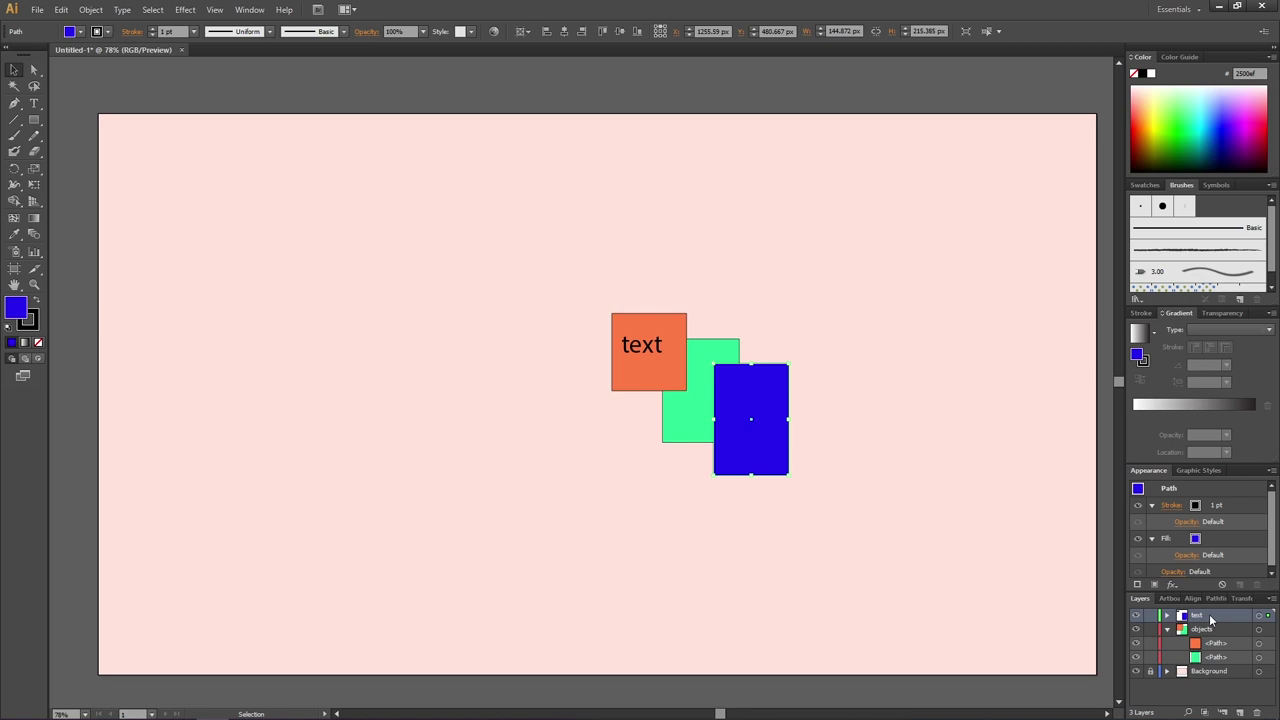
{"action": "key", "text": "ctrl+z"}
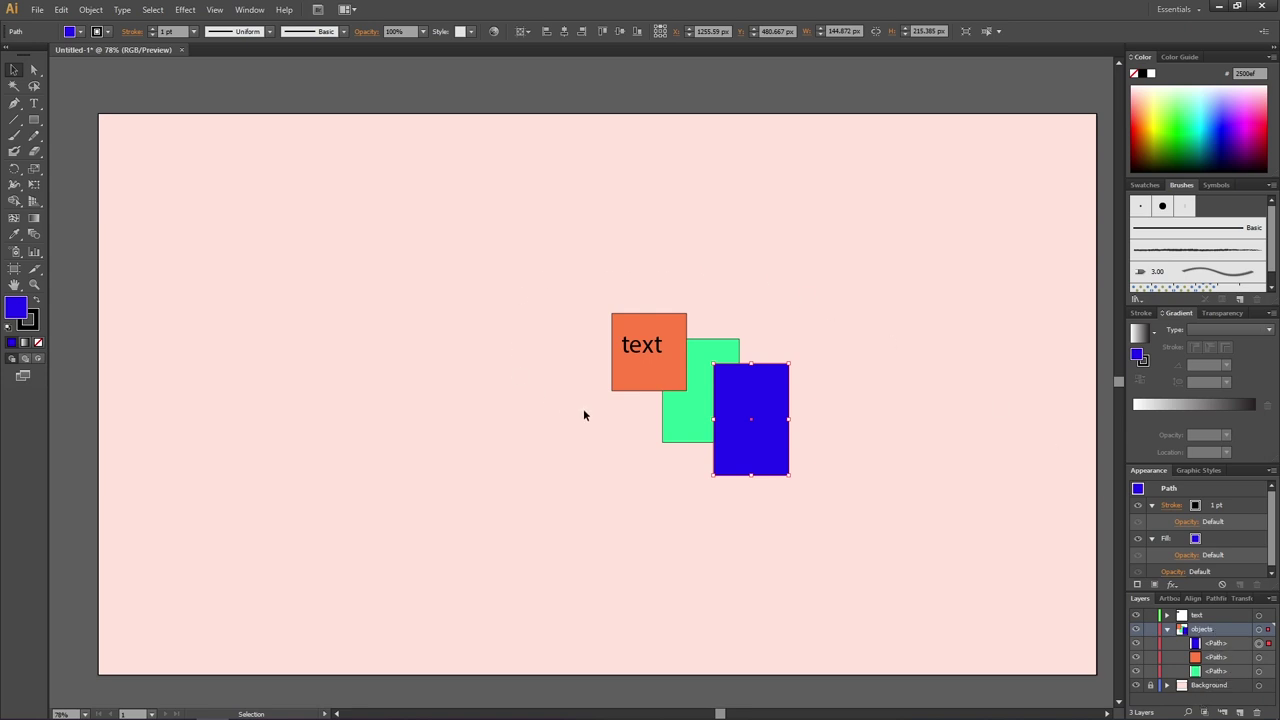
Move the orange and blue shapes into the text layer twice, undoing each move.
{"action": "left_click", "coordinate": [666, 383], "text": "shift"}
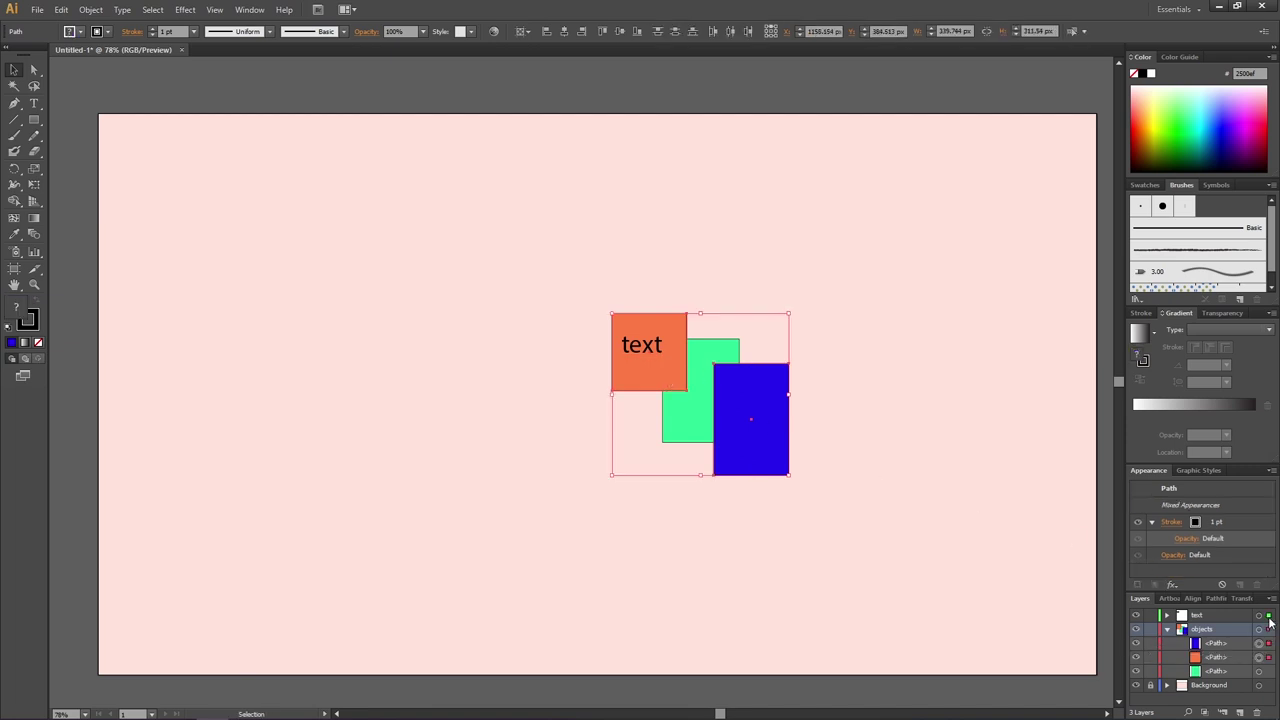
{"action": "left_click_drag", "start_coordinate": [1268, 629], "coordinate": [1270, 617]}
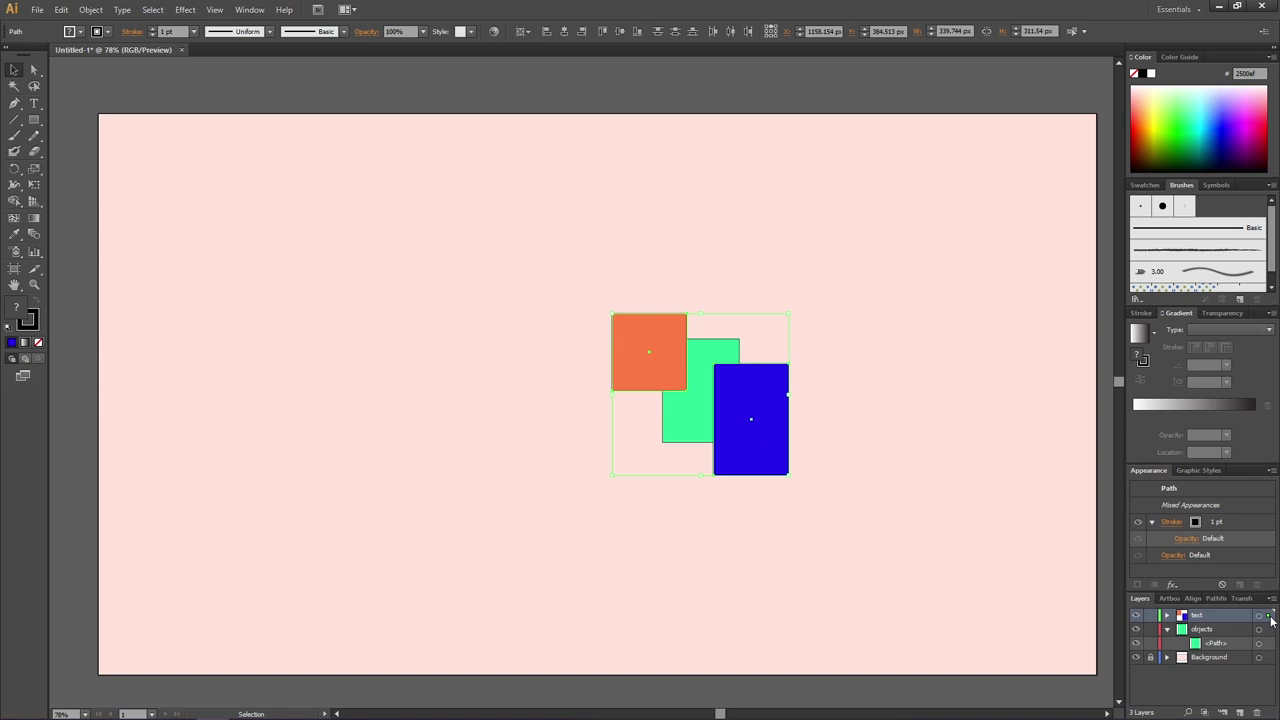
{"action": "key", "text": "ctrl+z"}
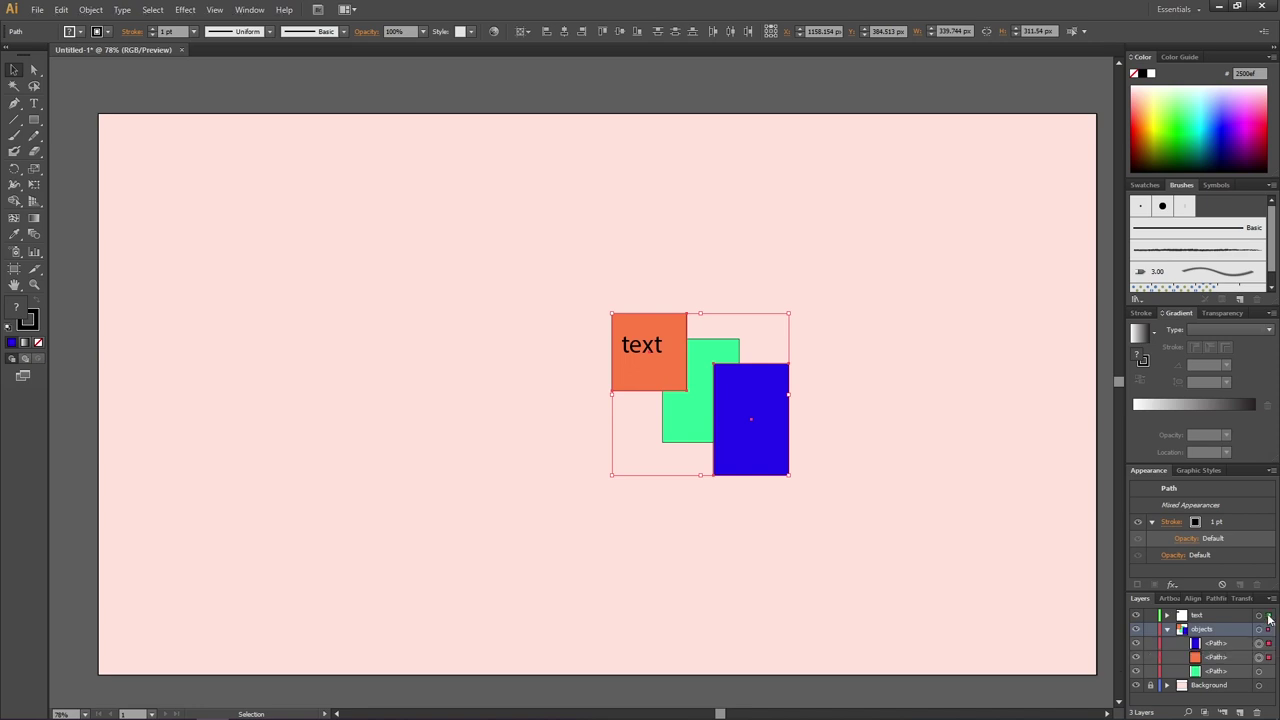
{"action": "left_click_drag", "start_coordinate": [1268, 628], "coordinate": [1269, 616]}
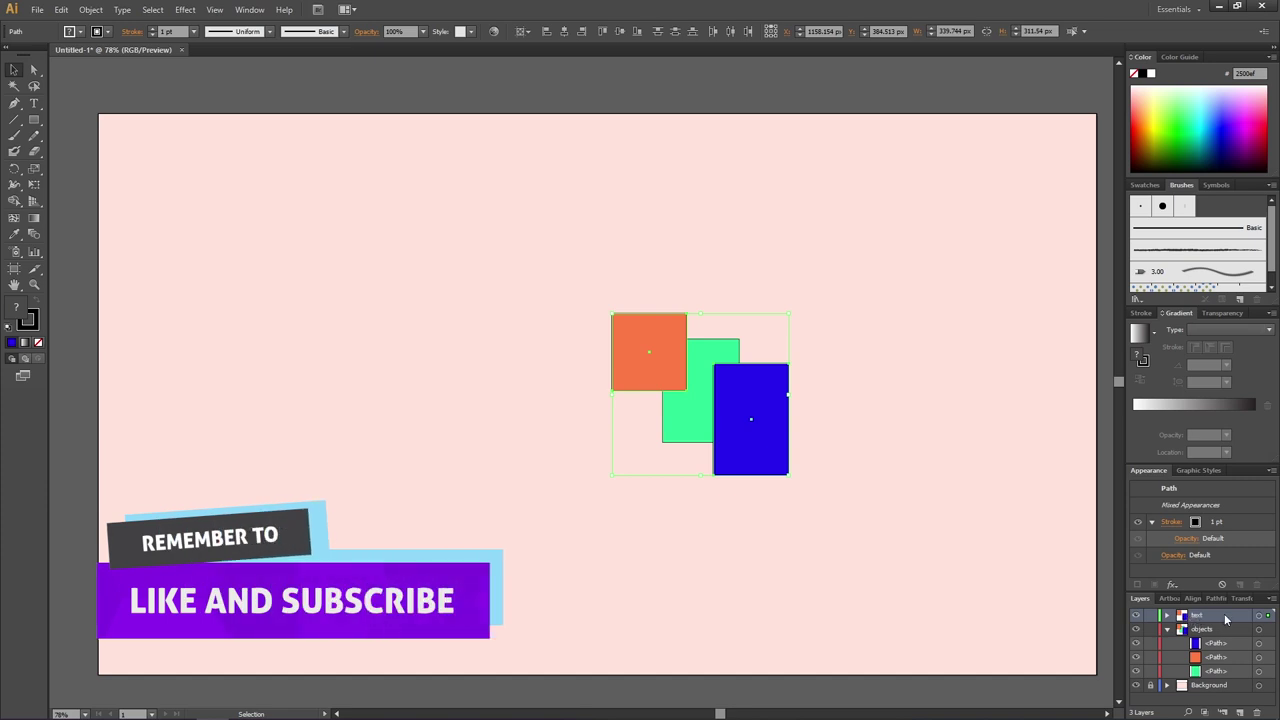
{"action": "key", "text": "ctrl+z"}
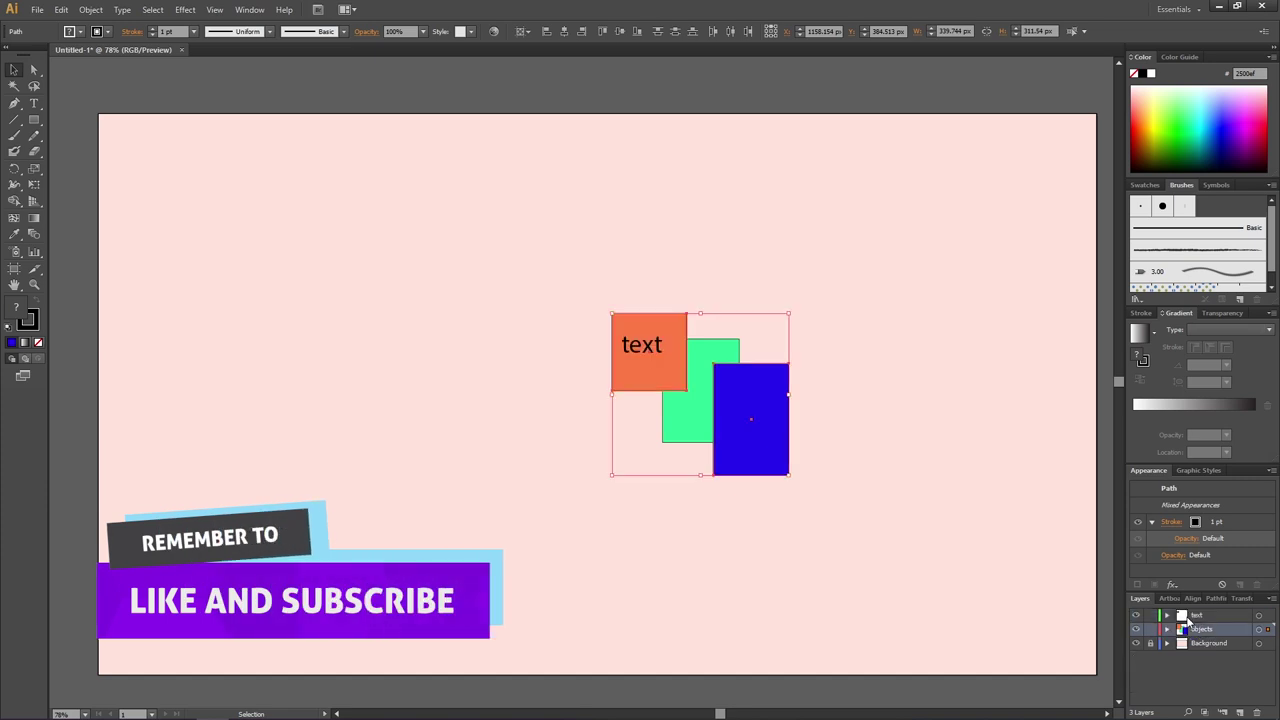